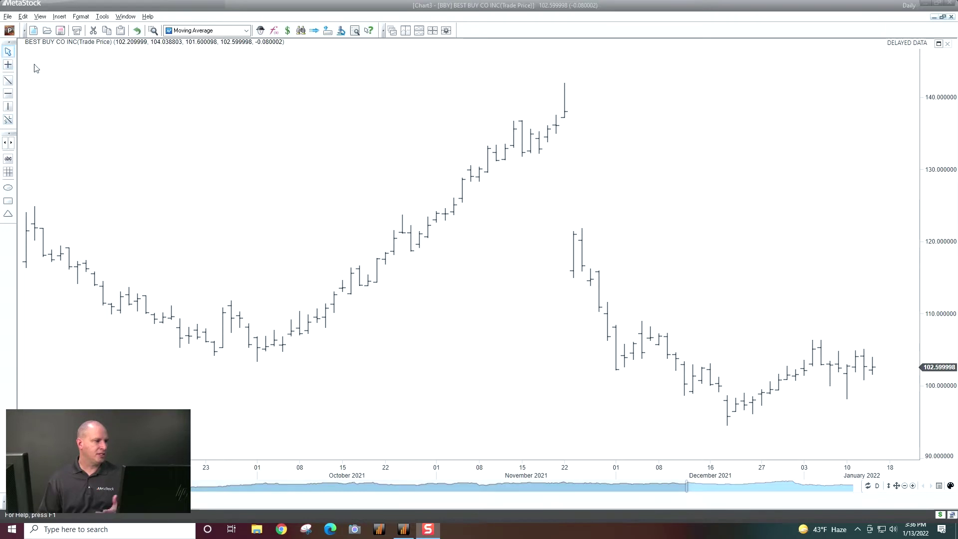
Step: Read the dates and prices of the November and earlier Best Buy bars using the data window and crosshair
drag(372, 209, 464, 185)
drag(404, 252, 250, 359)
click(8, 65)
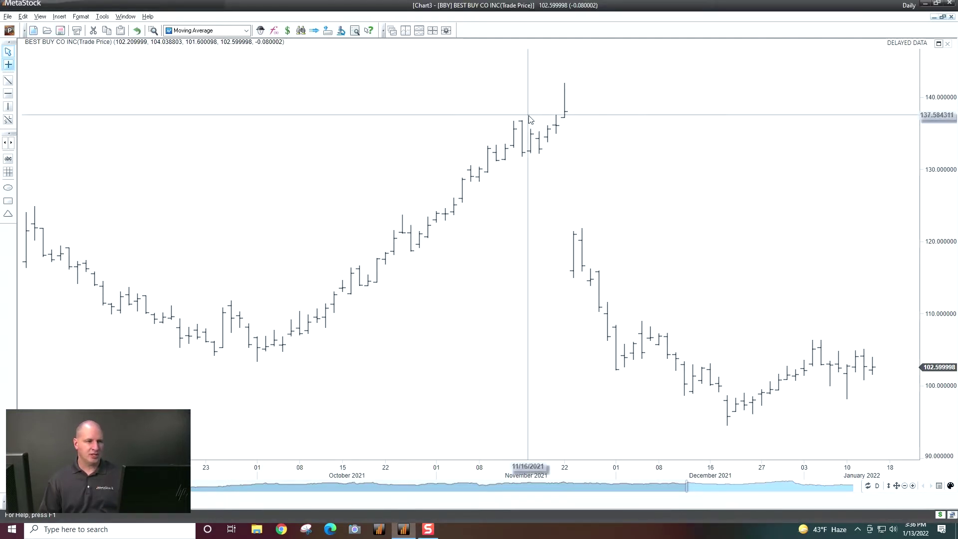
drag(559, 102, 562, 97)
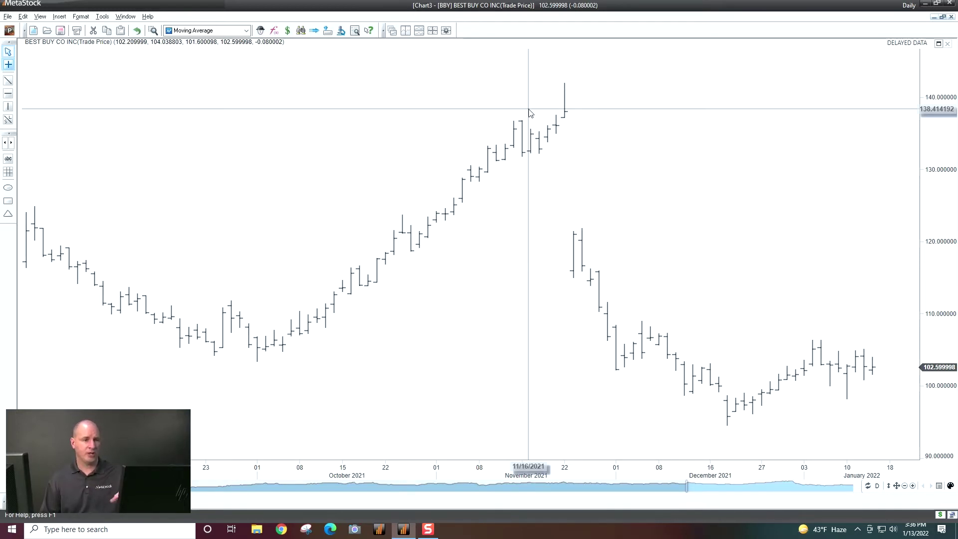
mouse_move(531, 130)
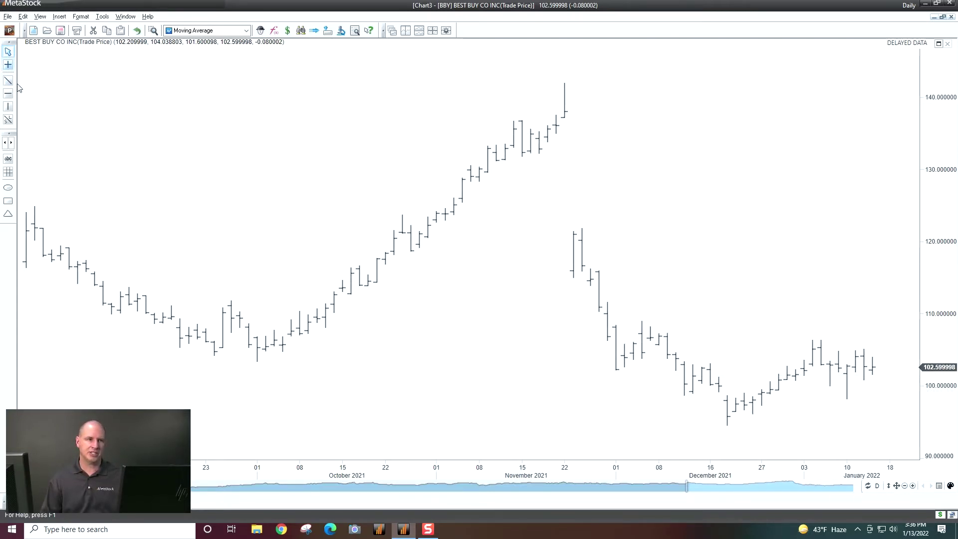
Step: Draw an uptrend line from the 10/5/2021 low to the 11/23/2021 highs and open its properties
click(9, 68)
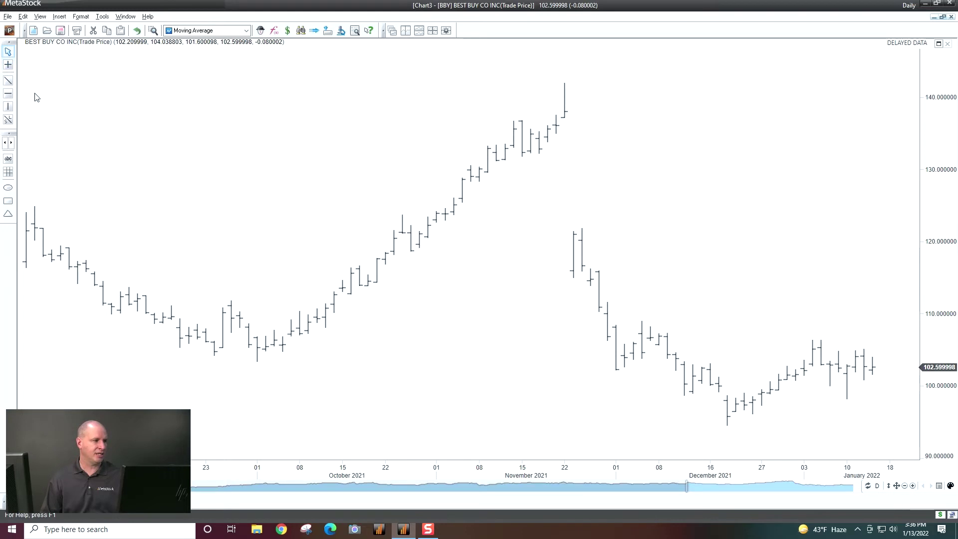
click(8, 81)
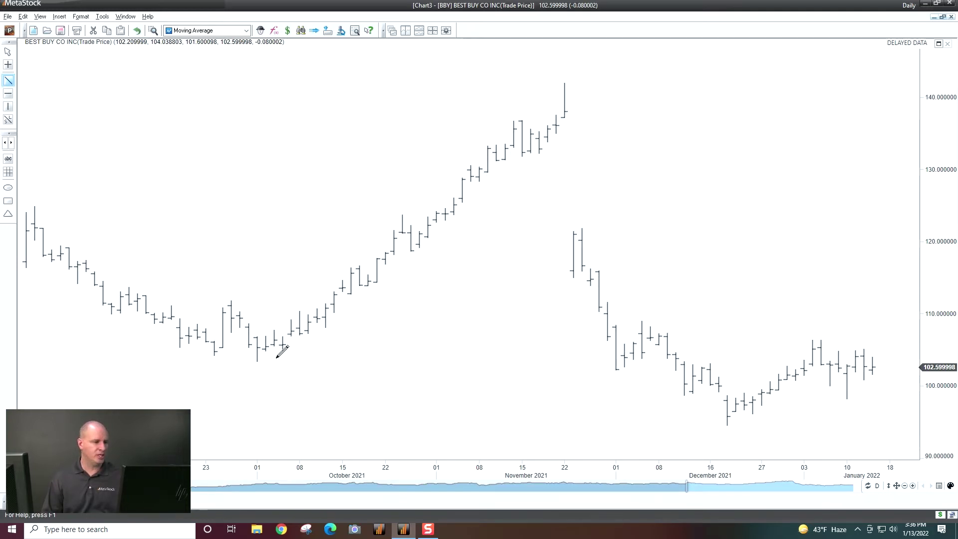
mouse_move(344, 318)
mouse_down()
mouse_move(514, 186)
mouse_move(576, 122)
mouse_up()
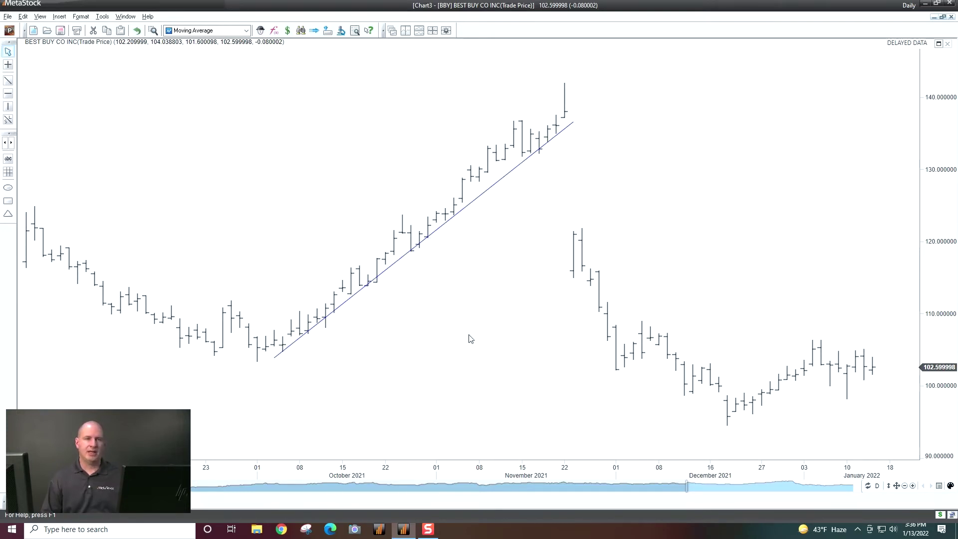
double_click(488, 191)
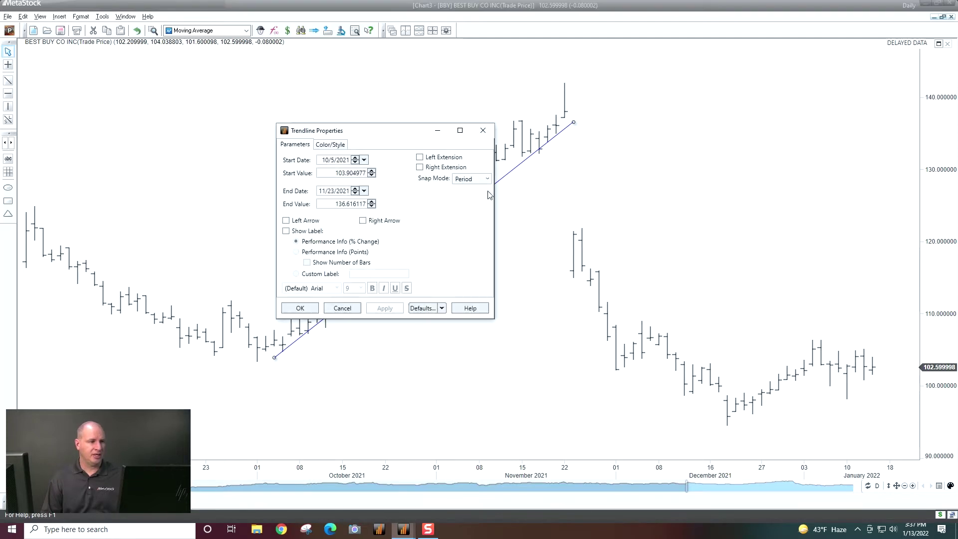
Step: Add arrowheads at both ends of the trendline and turn on its label
click(314, 220)
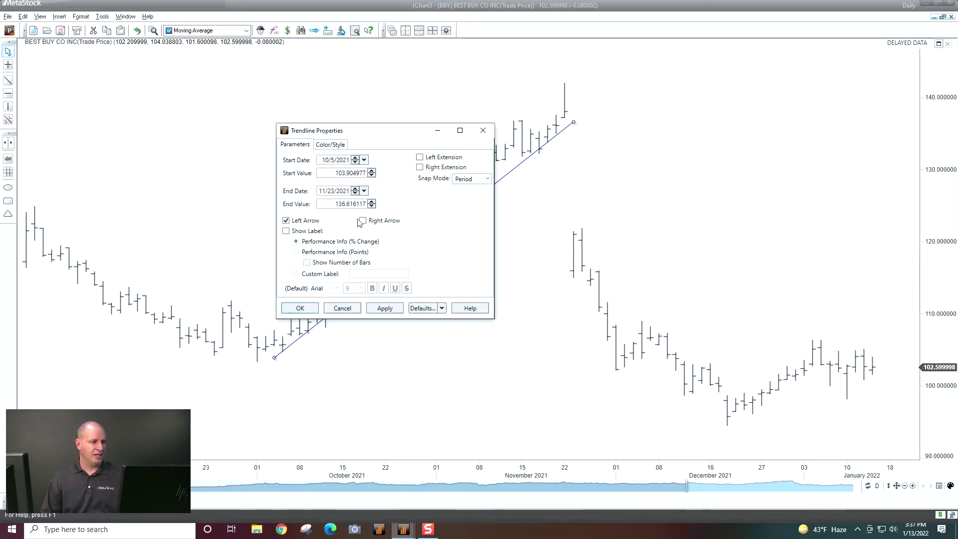
click(385, 308)
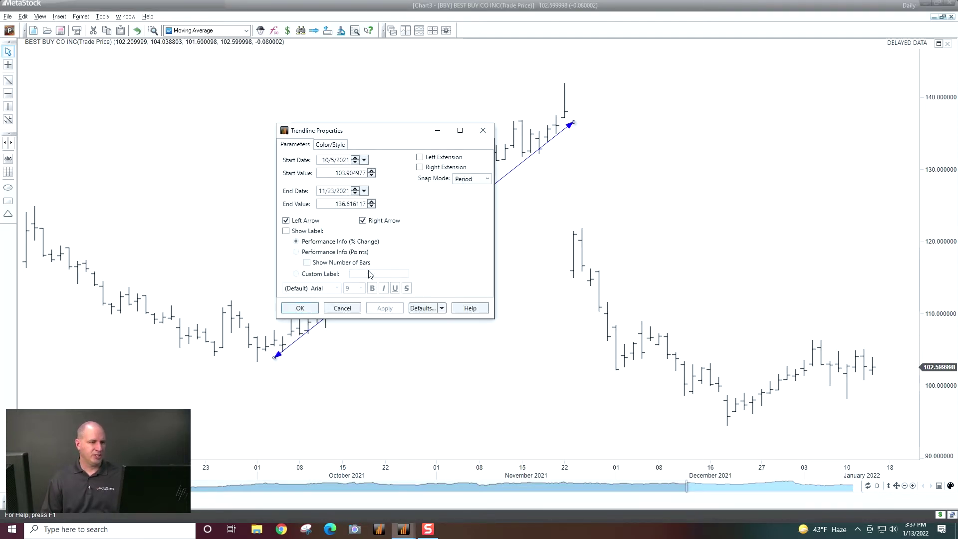
click(307, 233)
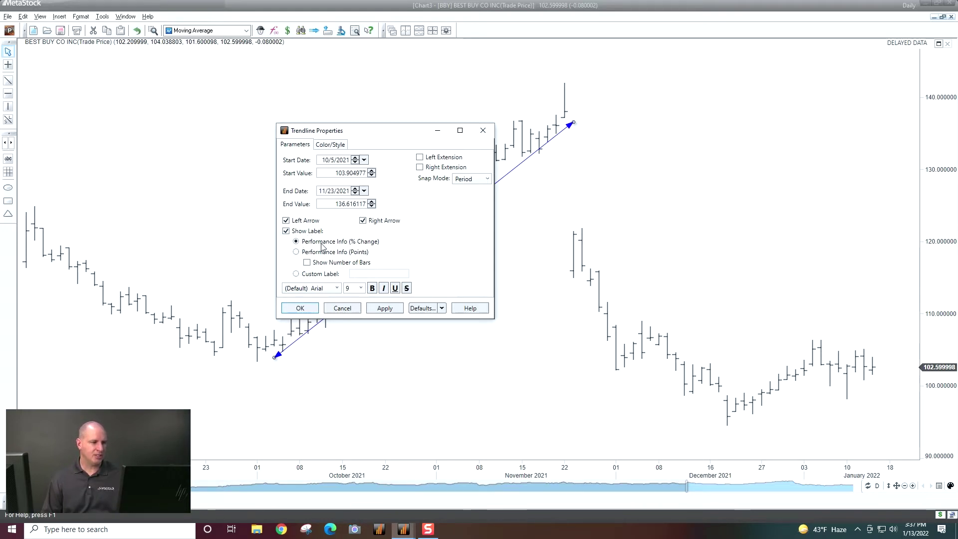
click(385, 308)
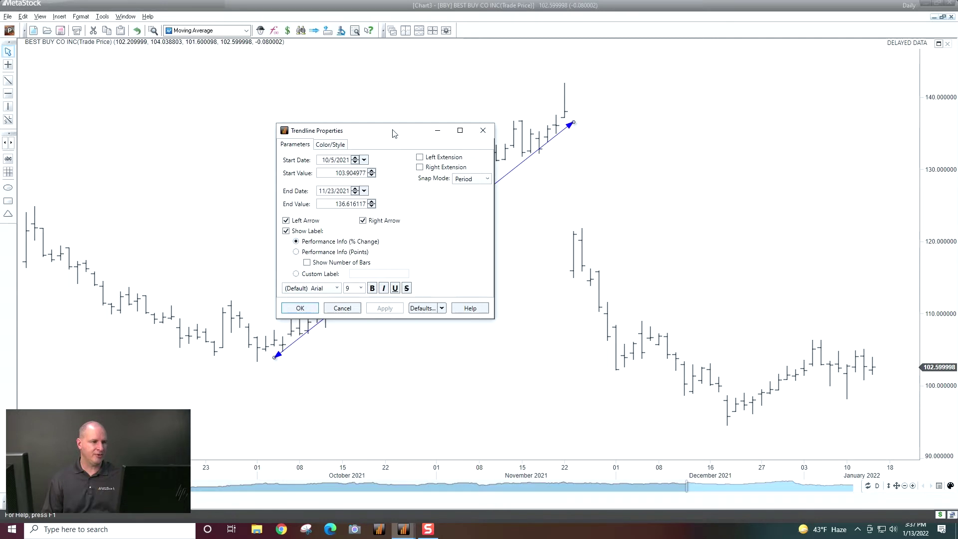
Step: Try the label as a points change with bar count, then as custom text 'Wow what a move'
drag(394, 130, 233, 89)
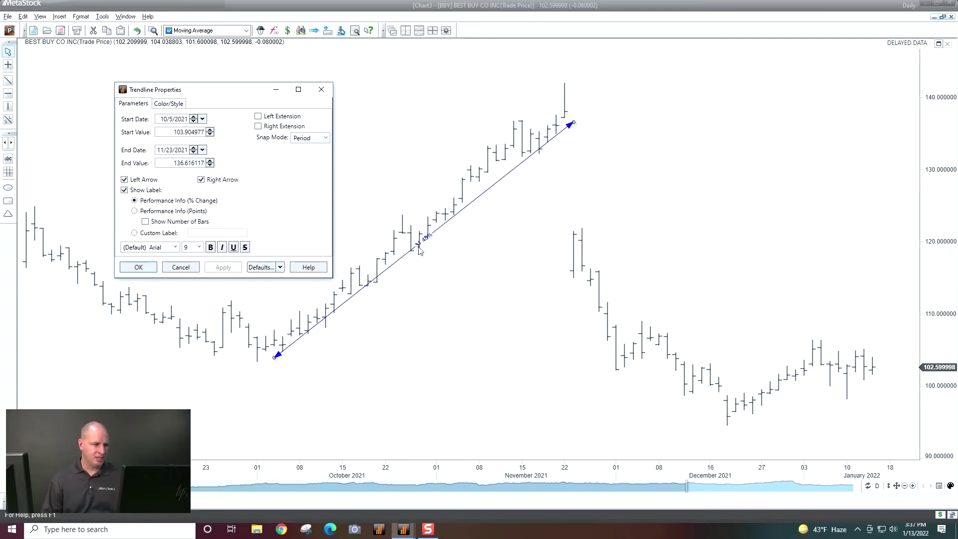
click(150, 212)
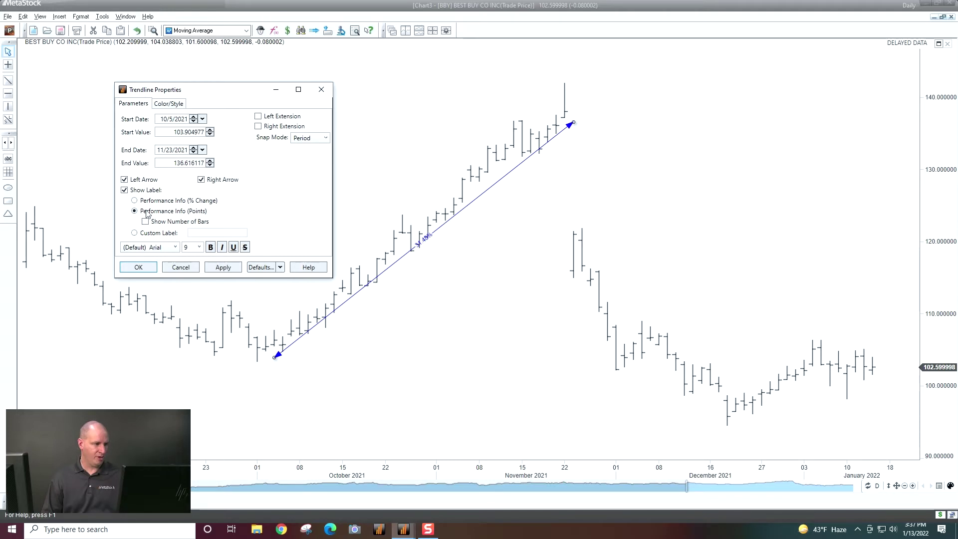
click(223, 268)
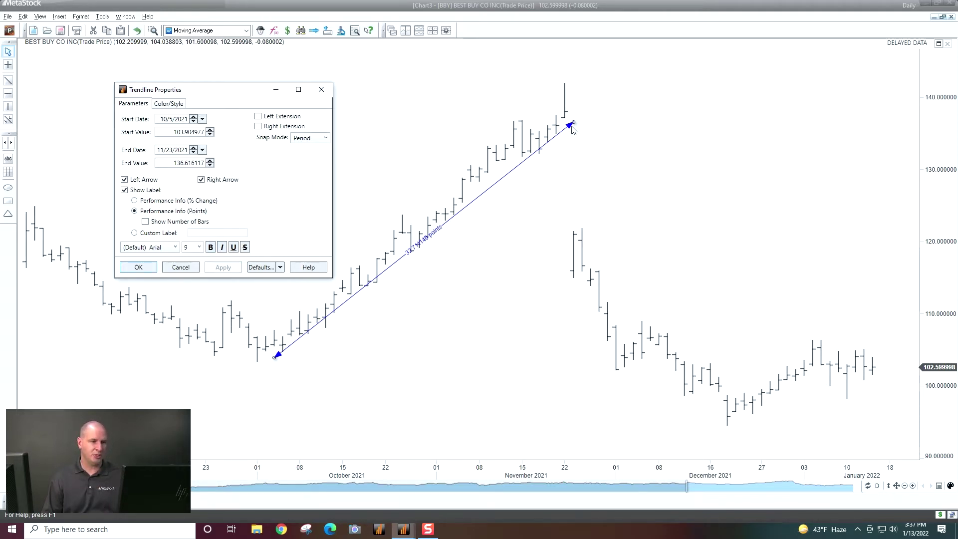
click(195, 221)
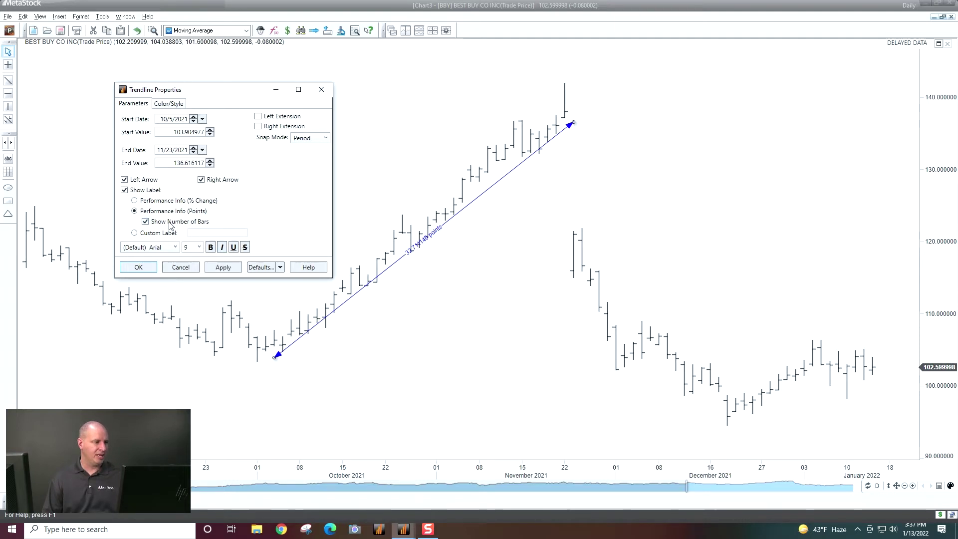
click(217, 269)
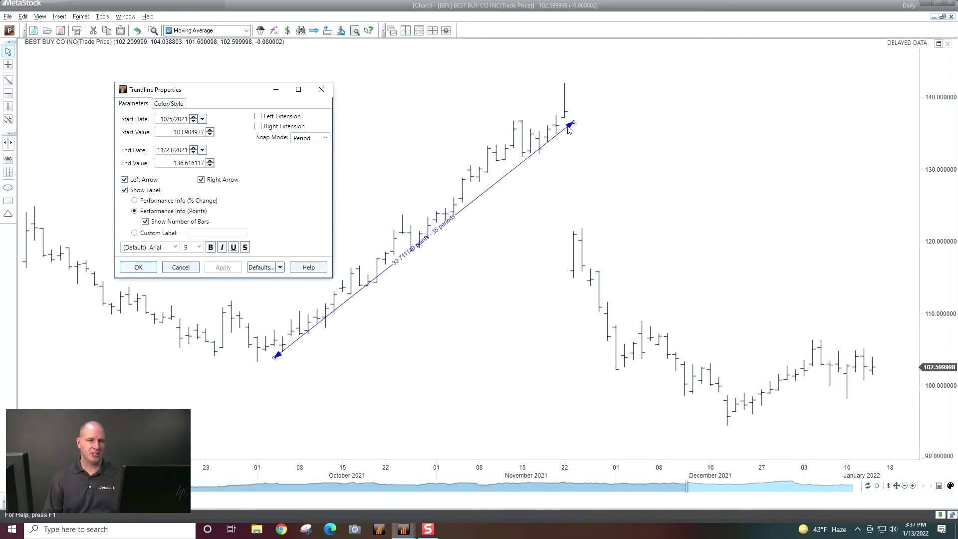
click(143, 234)
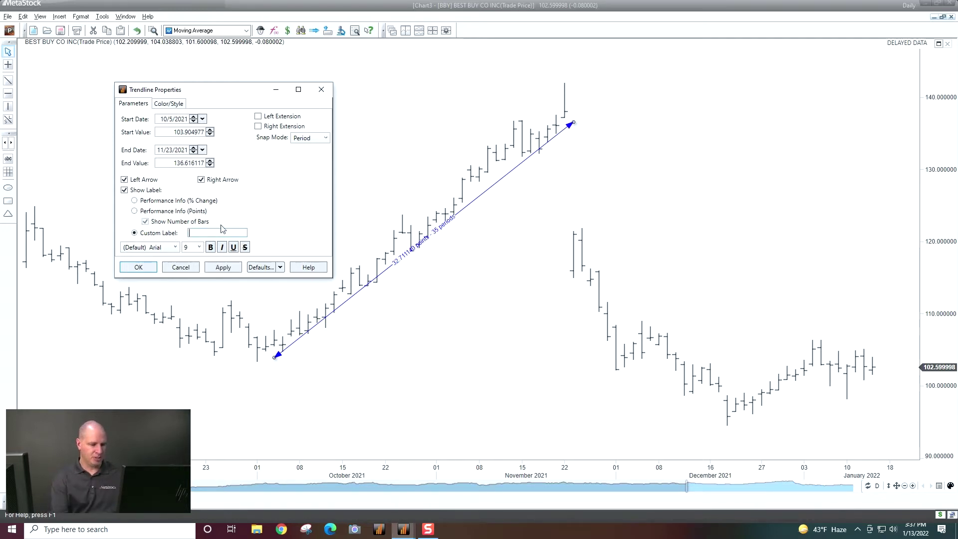
text(Wow)
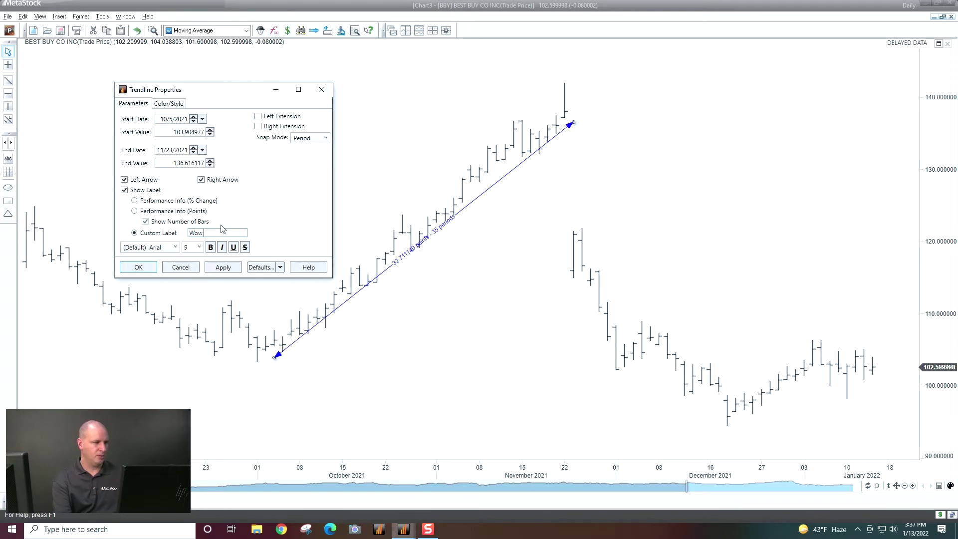
text( what a move)
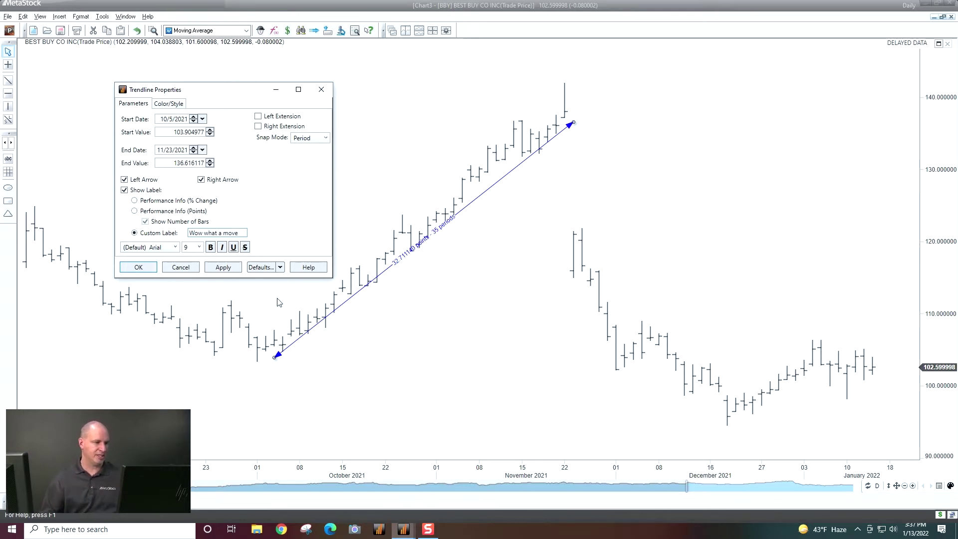
click(226, 269)
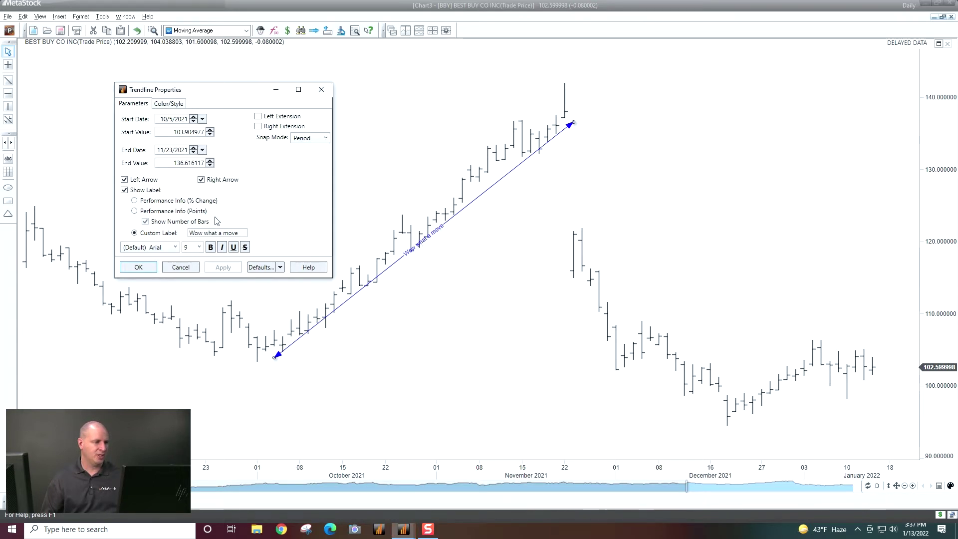
Step: Set the label to percent change with the number of periods shown, and confirm the properties
click(174, 202)
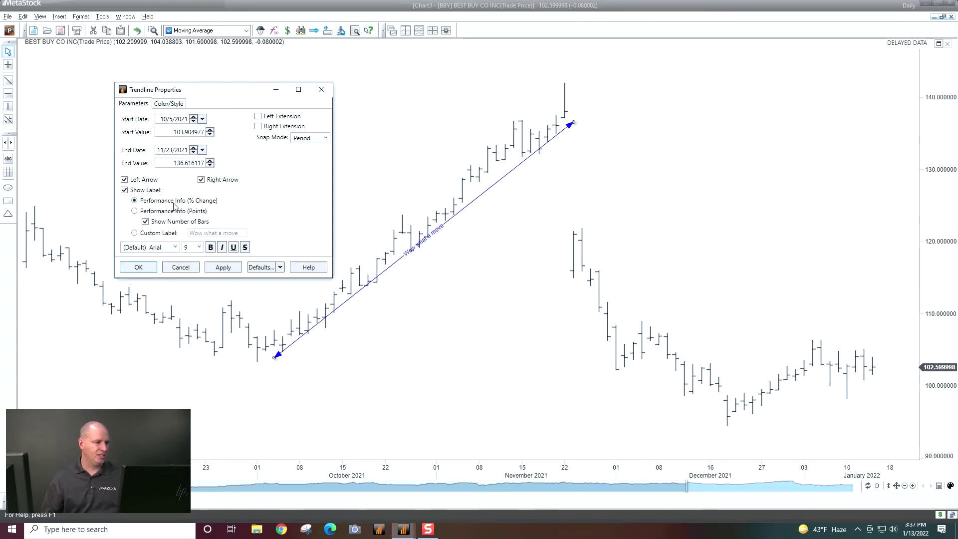
click(223, 268)
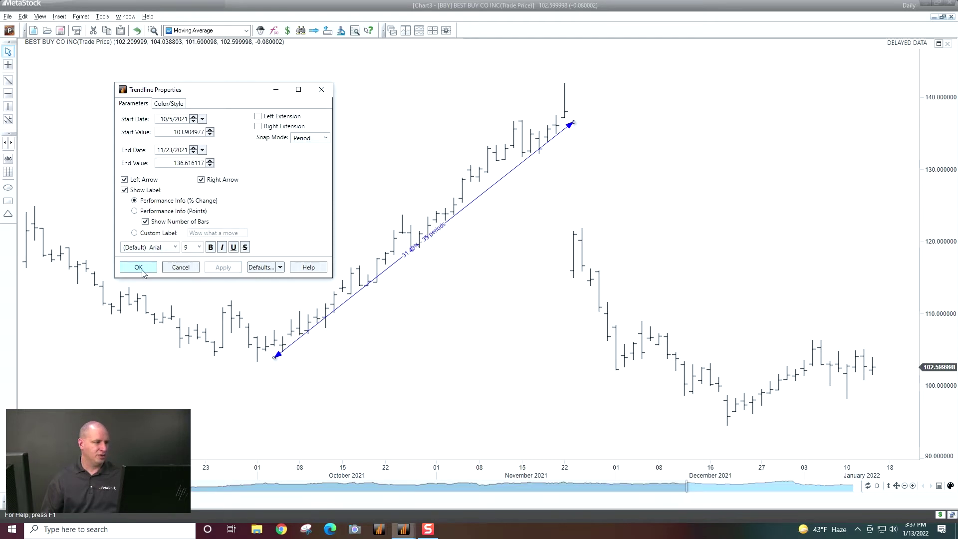
click(168, 103)
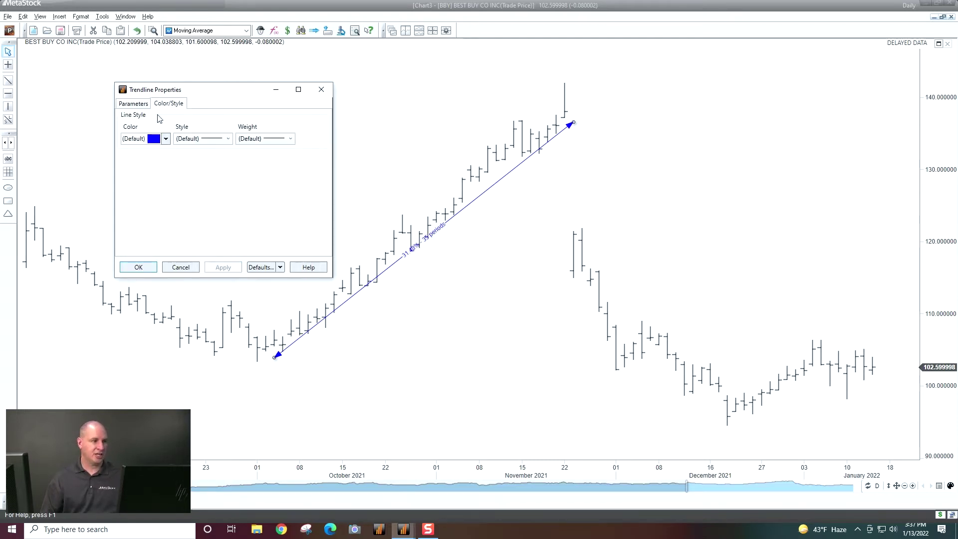
click(133, 103)
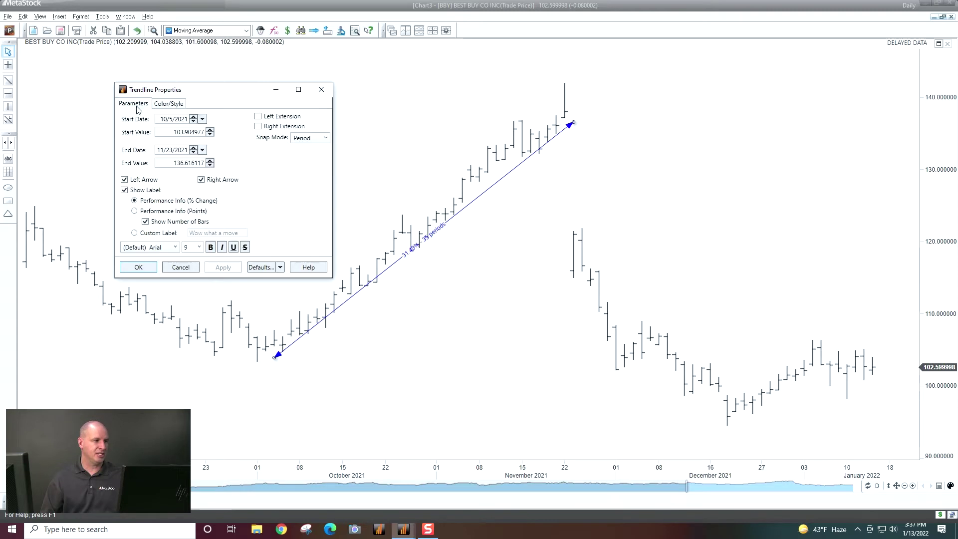
click(138, 268)
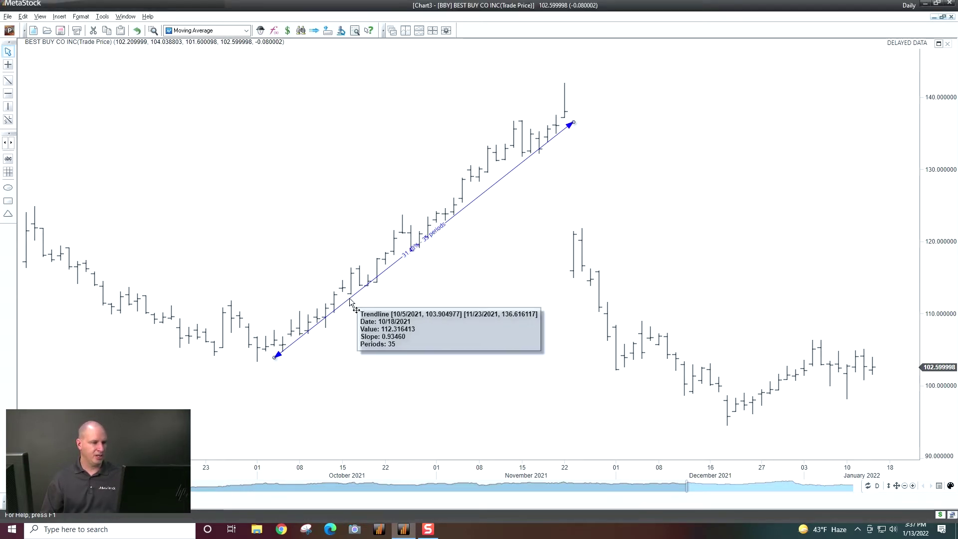
Step: Drag the trendline down-left onto the rally lows, now about 31.8% over 35 periods, and deselect it
drag(349, 302, 356, 309)
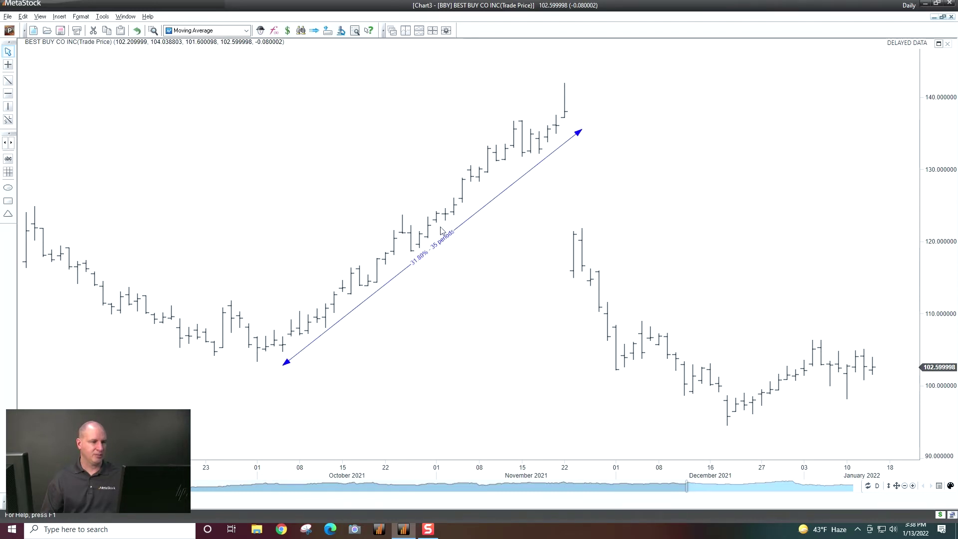
mouse_move(576, 138)
mouse_down()
mouse_move(512, 210)
mouse_move(580, 156)
mouse_move(614, 111)
mouse_move(574, 138)
mouse_up()
click(532, 107)
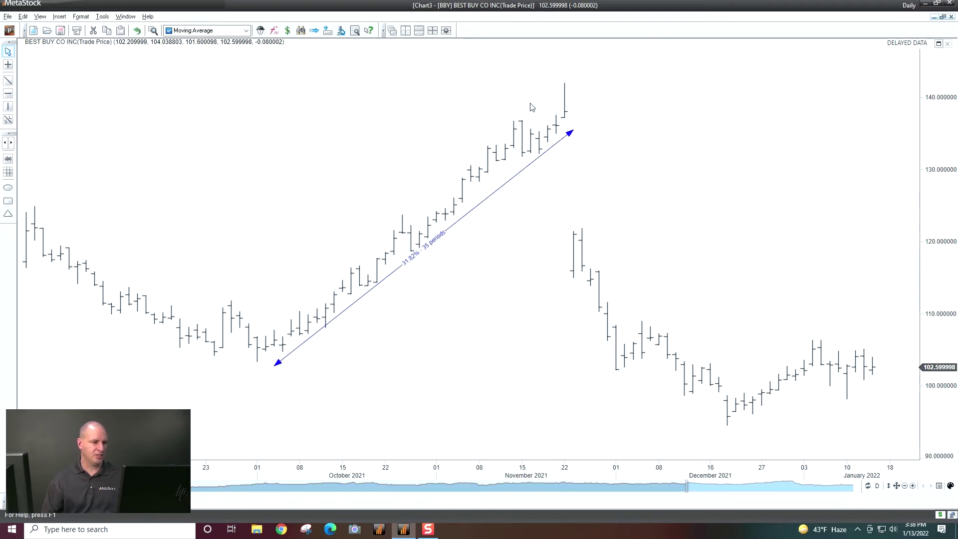
Step: Add horizontal lines at the November high (~141.5) and near 122, plus a late-September vertical line
click(8, 94)
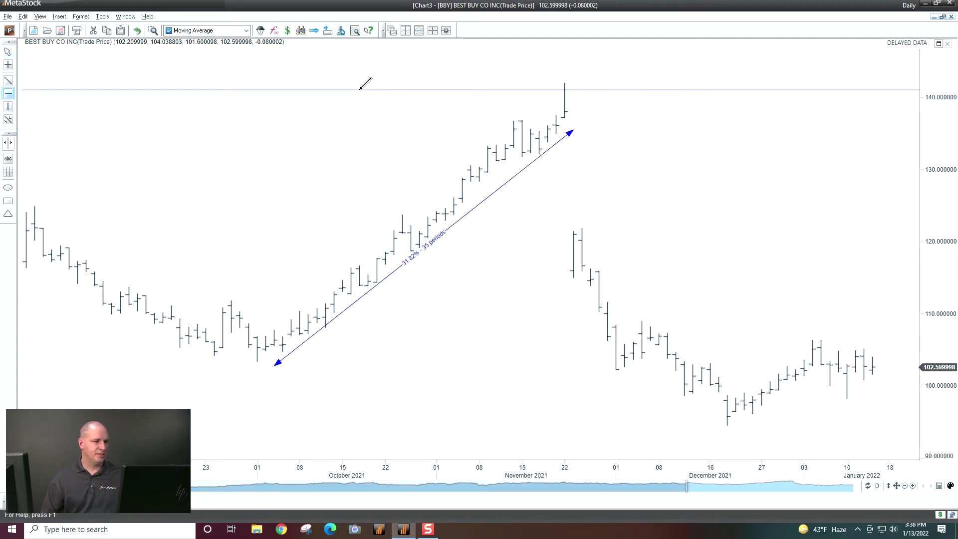
click(368, 81)
click(8, 94)
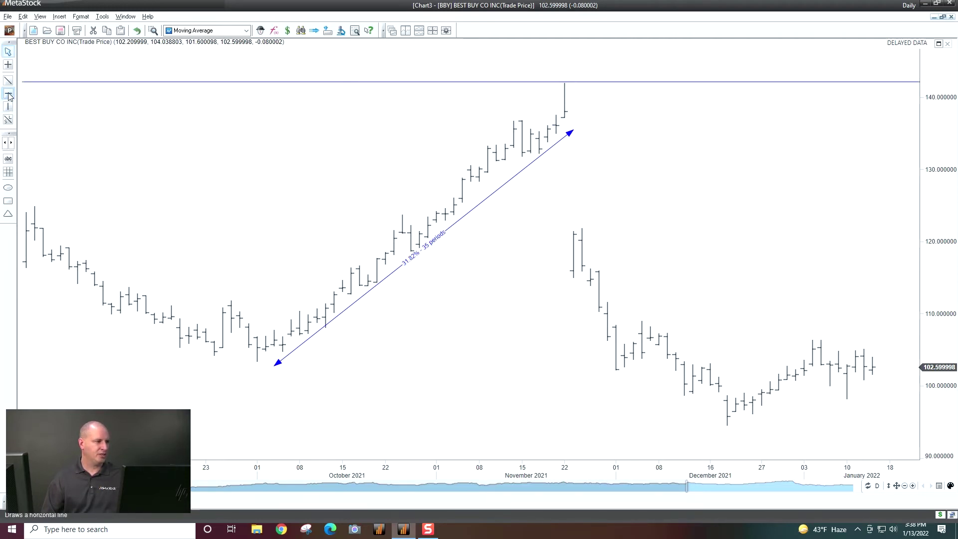
click(274, 228)
click(8, 107)
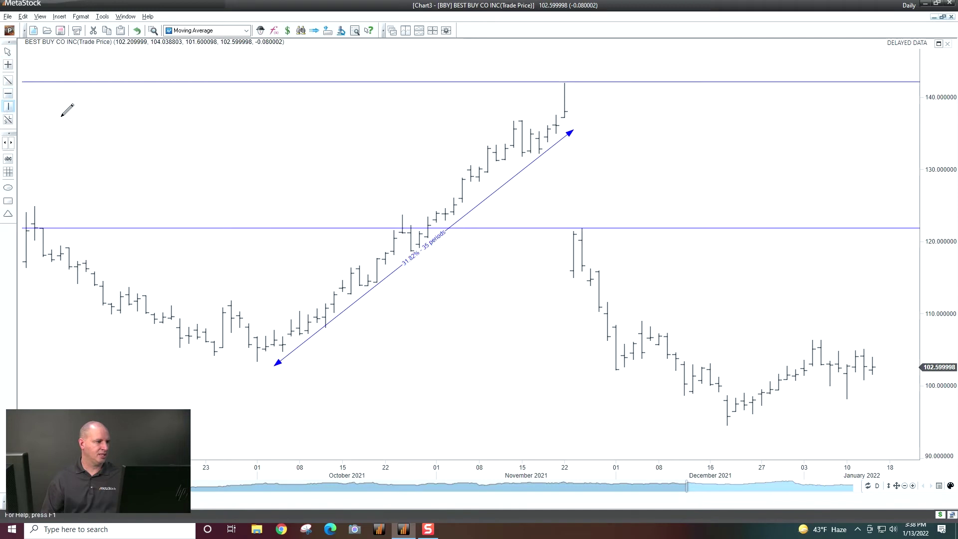
click(198, 111)
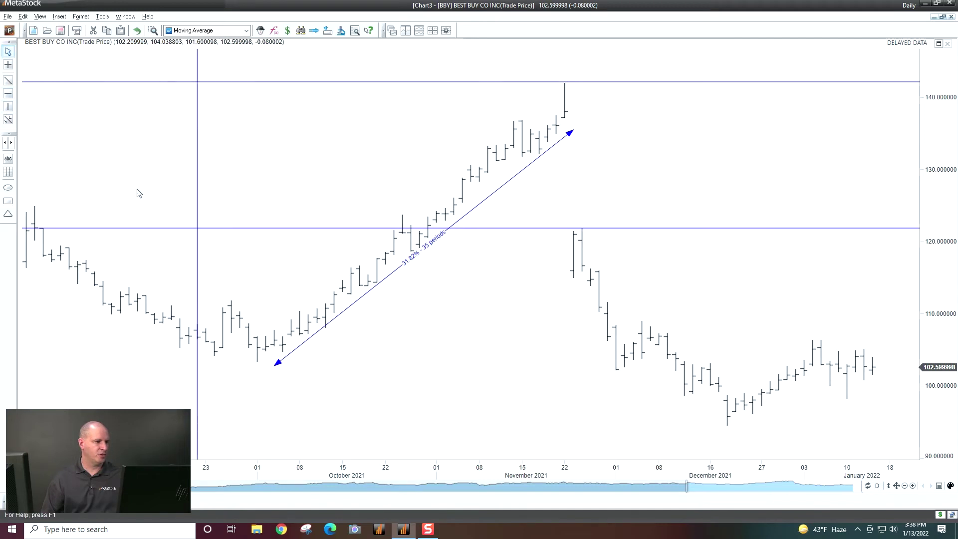
Step: Place the text 'Buy' beneath the December low, anchored at 12/21/2021
click(12, 143)
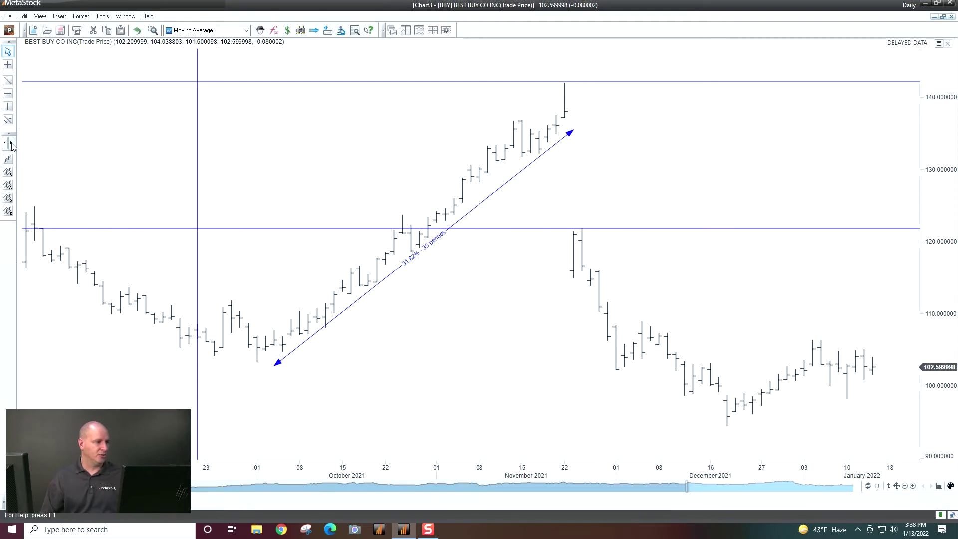
click(11, 143)
click(11, 143)
click(11, 143)
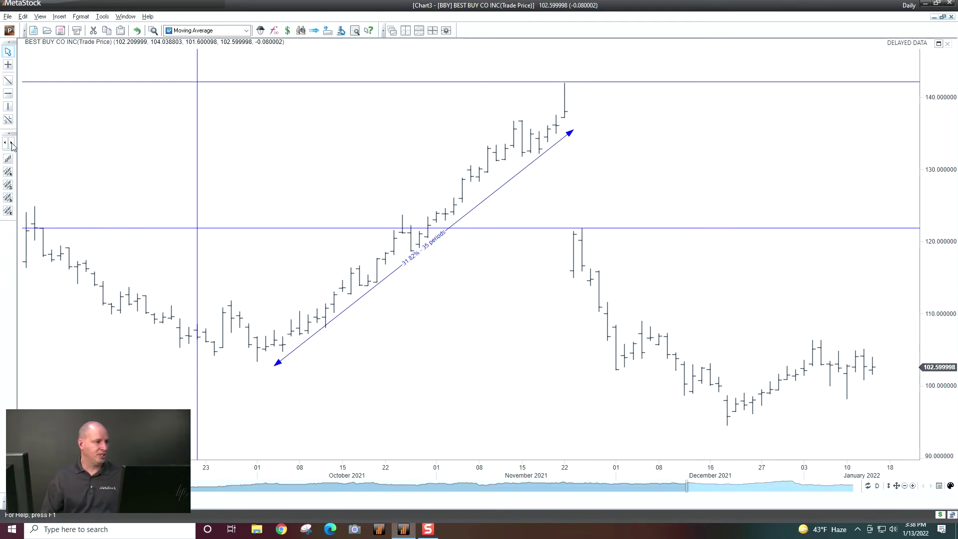
click(12, 143)
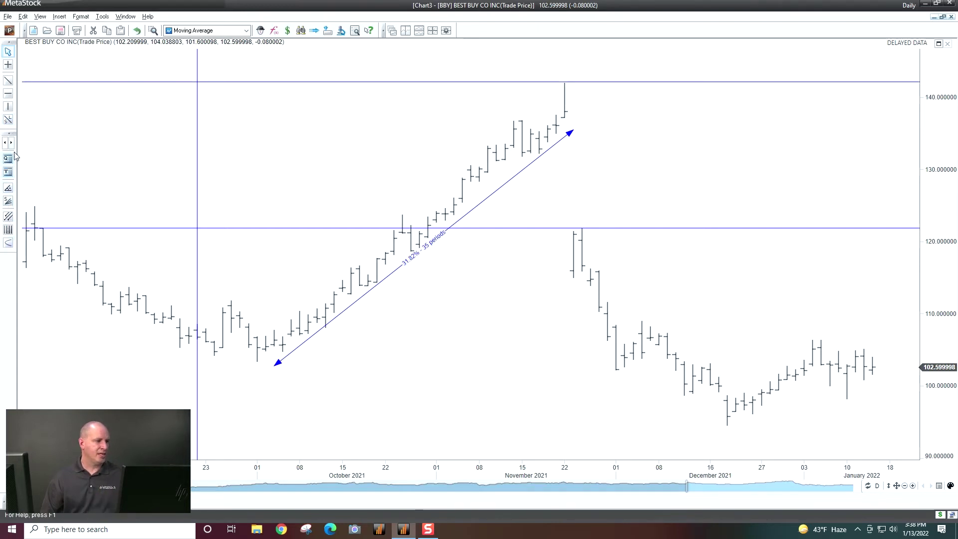
click(11, 143)
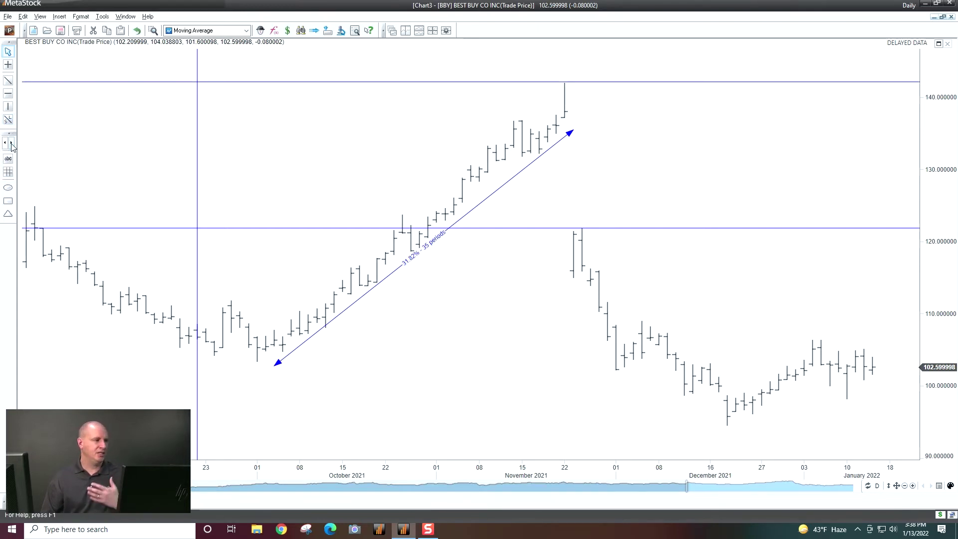
click(8, 159)
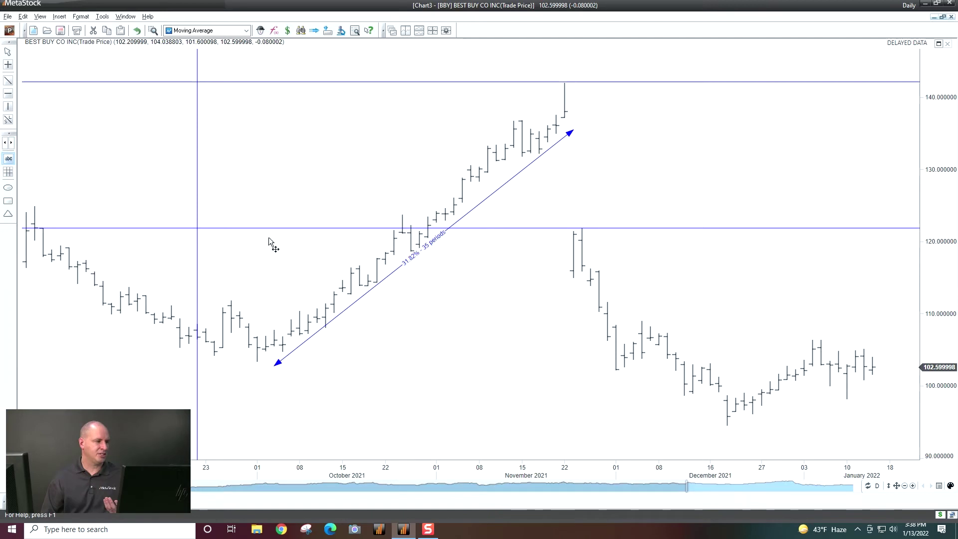
click(727, 432)
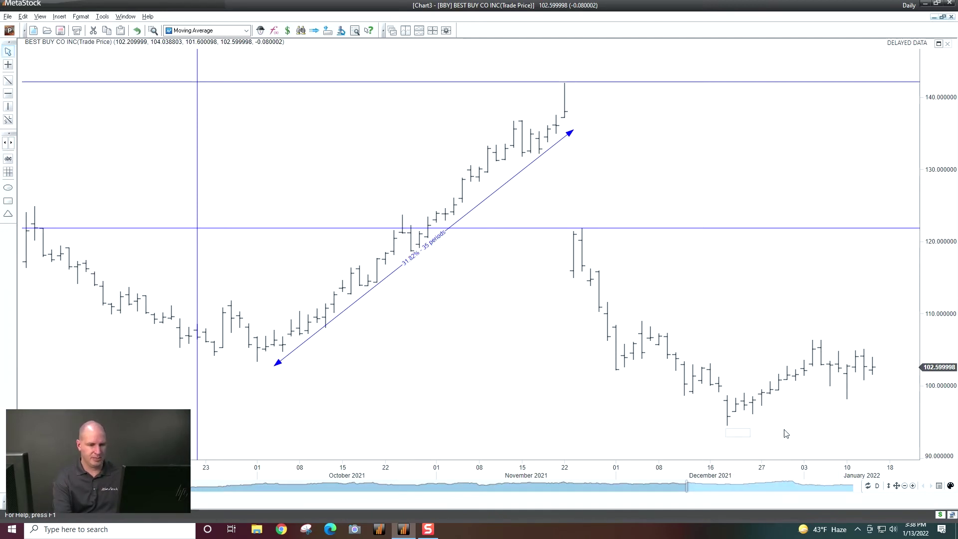
text(Buy)
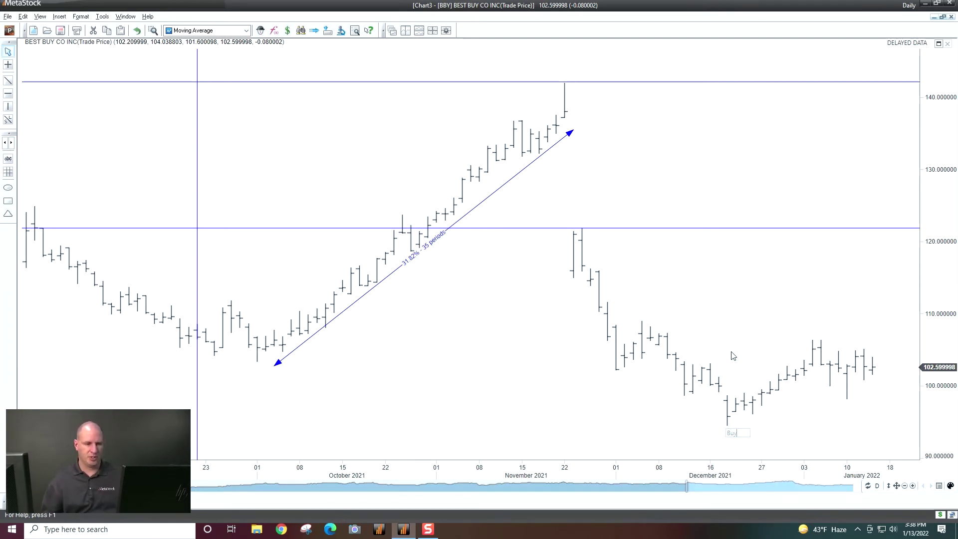
key(Return)
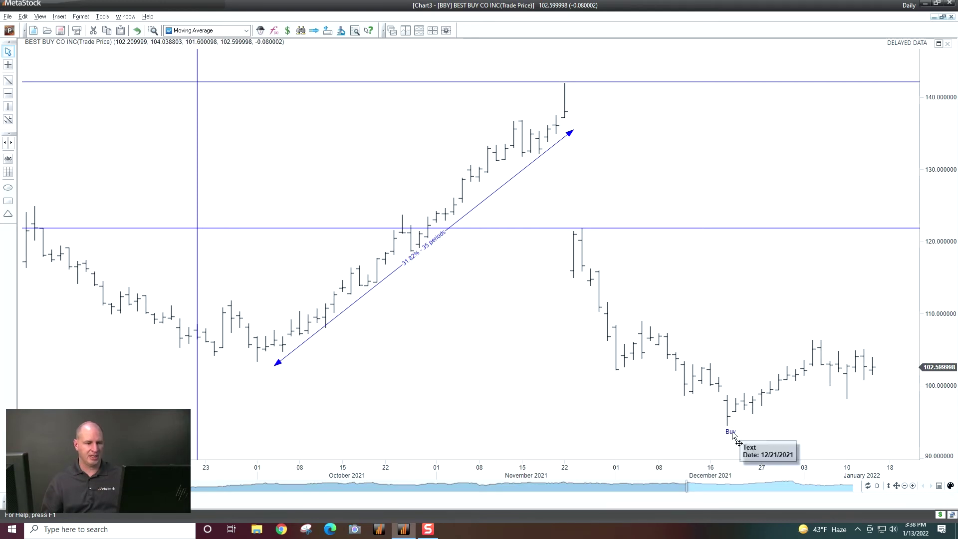
Step: Check the Buy label's text properties, then bring up the symbols palette
double_click(732, 432)
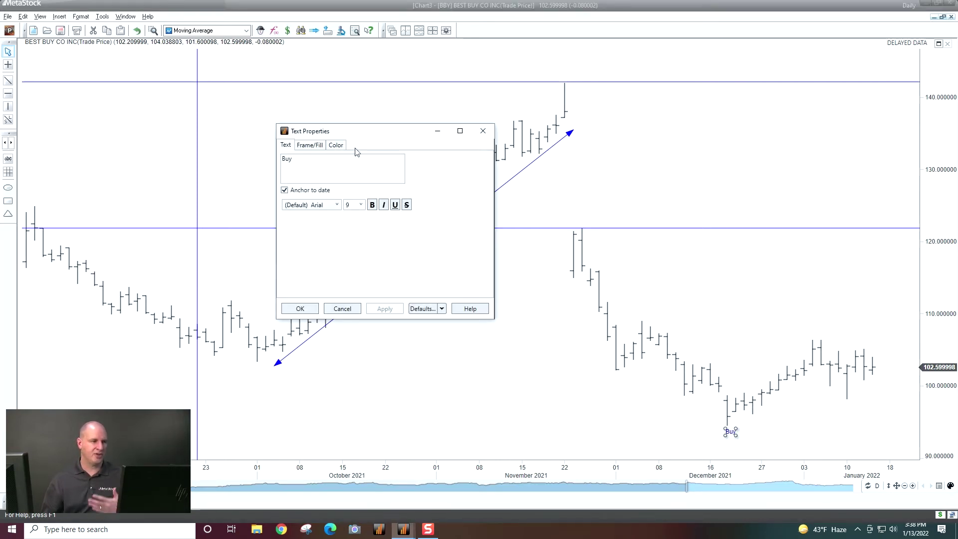
click(300, 309)
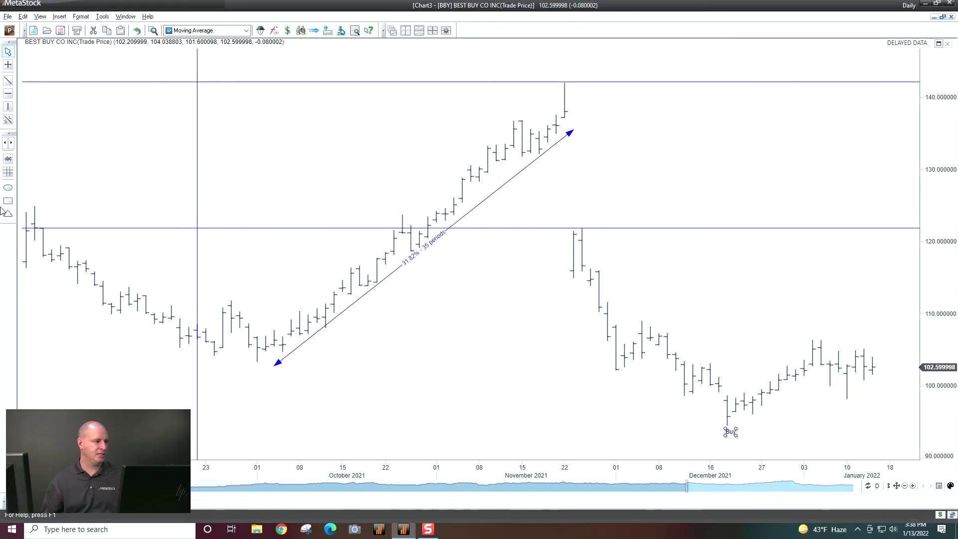
click(8, 173)
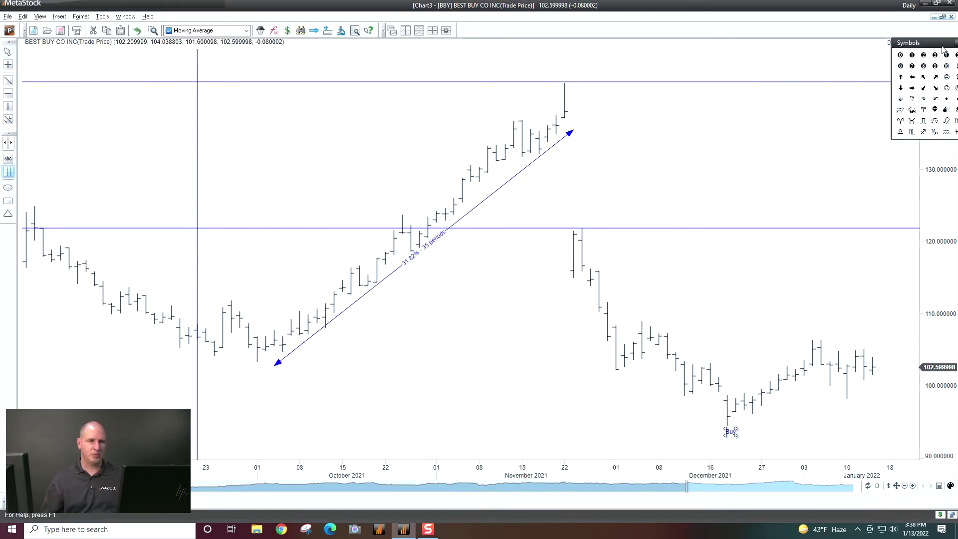
Step: Place up-arrow symbols below the Buy label and under a late-December bar, then close the palette
drag(917, 46, 871, 70)
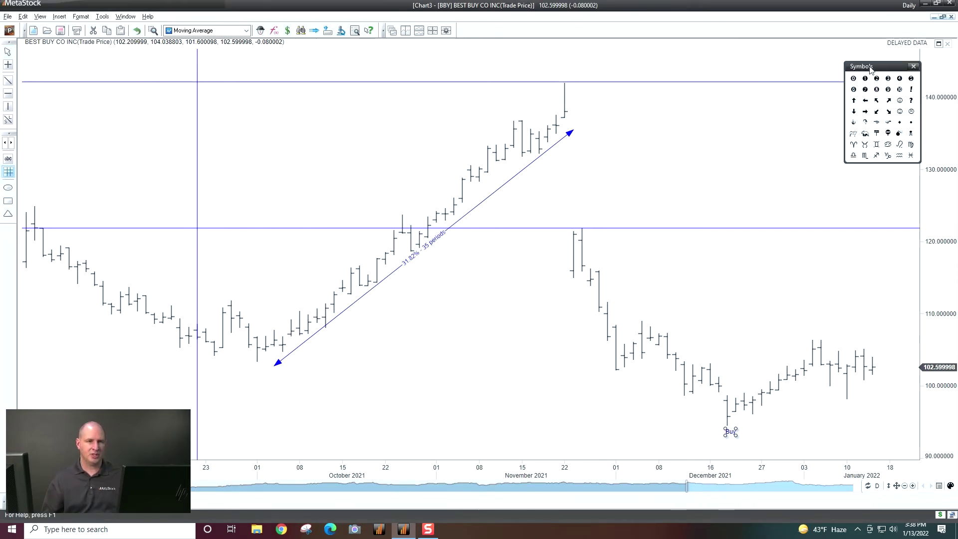
click(854, 100)
click(732, 450)
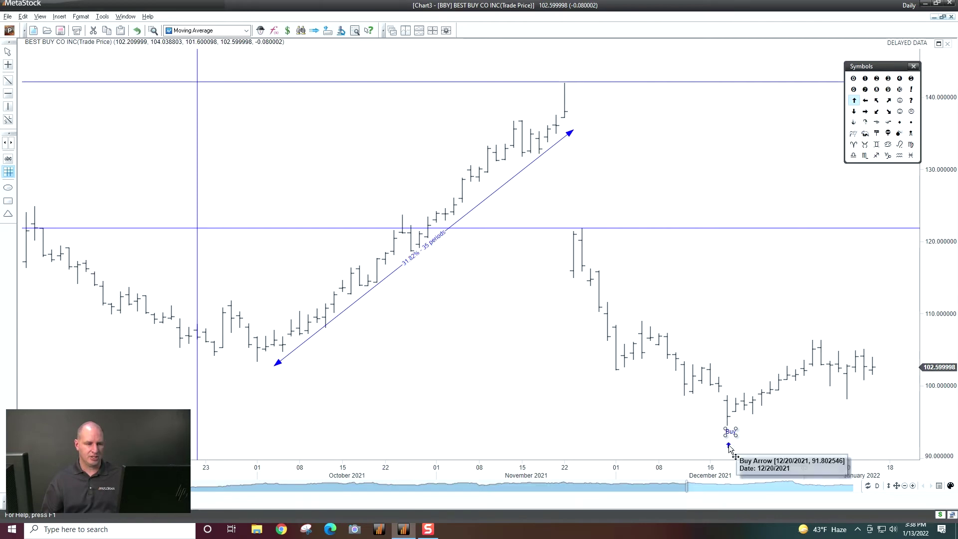
click(792, 435)
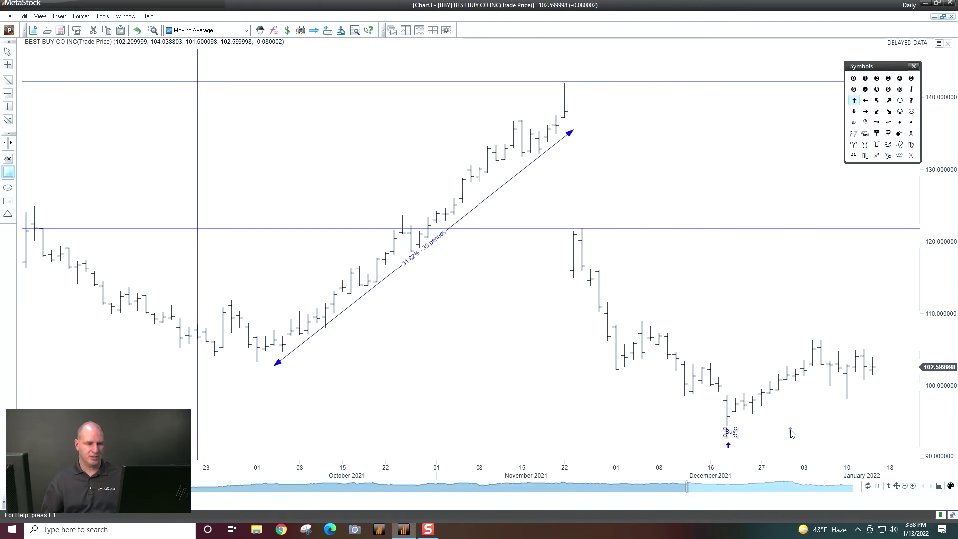
click(914, 66)
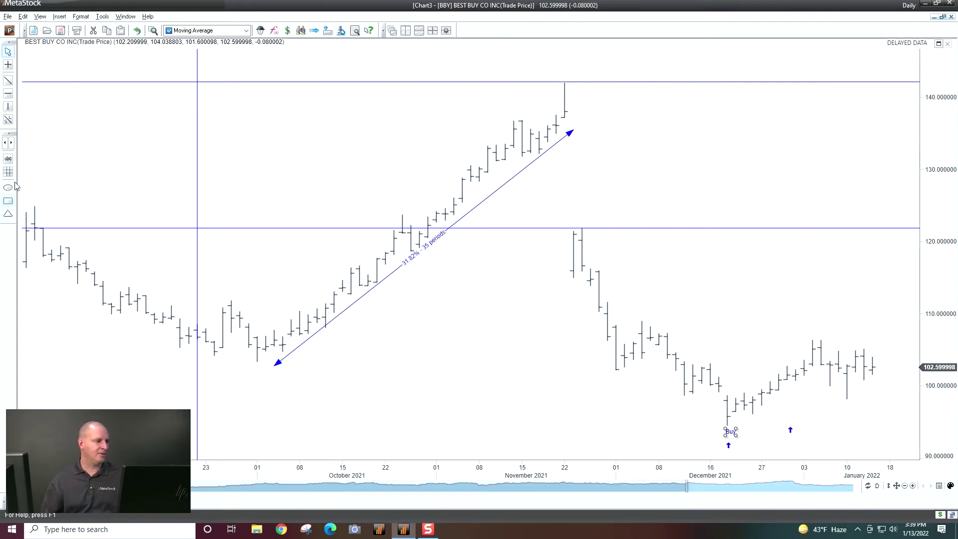
click(12, 144)
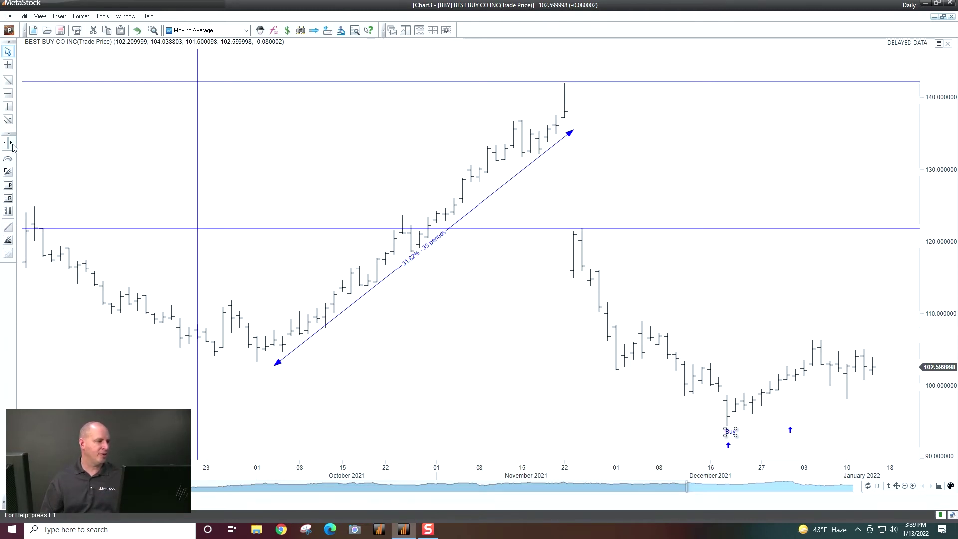
Step: Draw a Fibonacci retracement from the 102.87 October low to the 142.08 November high and open its properties
click(9, 199)
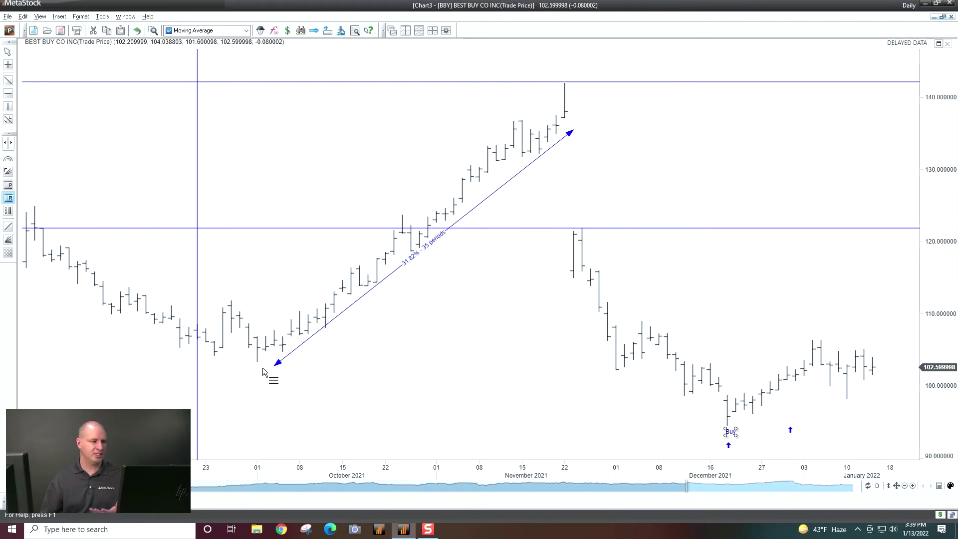
mouse_move(257, 367)
mouse_move(257, 367)
mouse_down()
mouse_move(329, 273)
mouse_move(427, 182)
mouse_move(521, 141)
mouse_move(580, 82)
mouse_up()
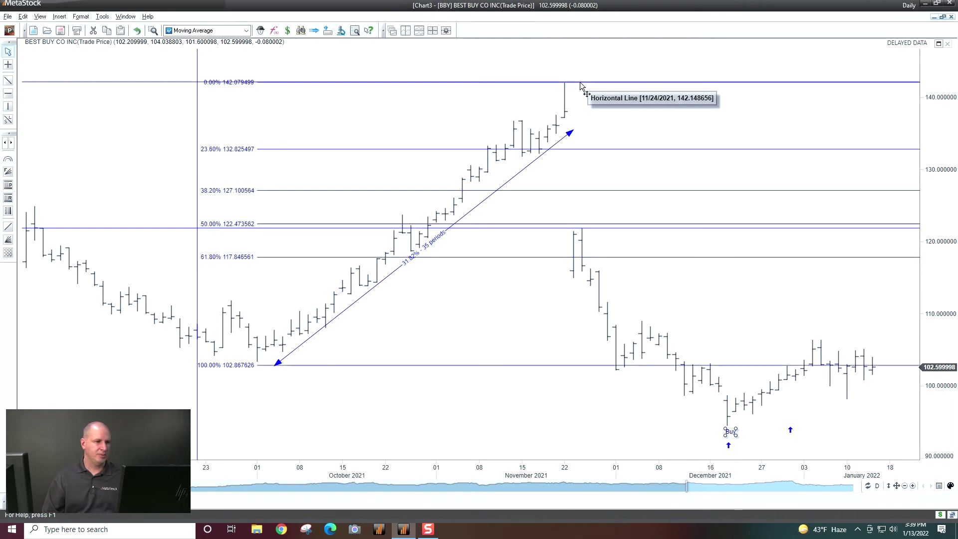
click(271, 149)
double_click(270, 149)
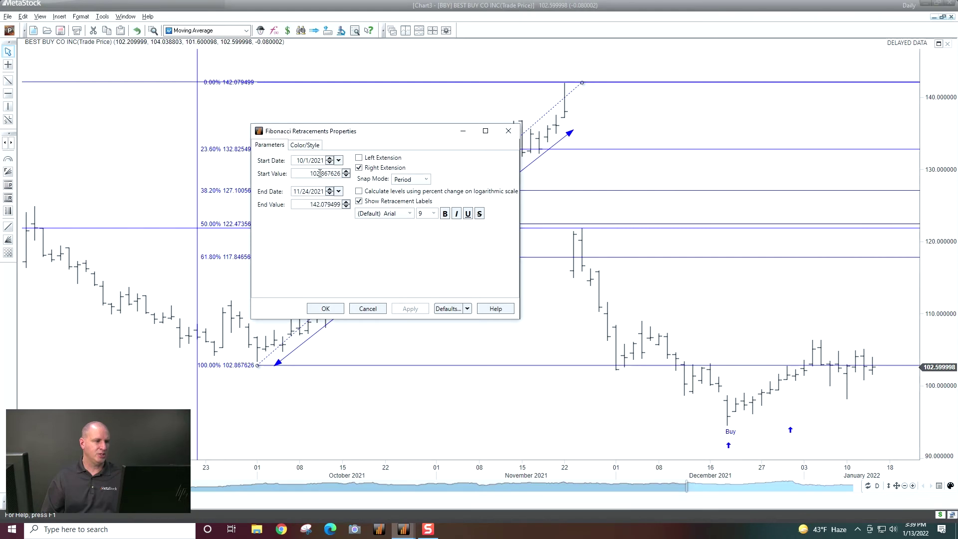
click(314, 146)
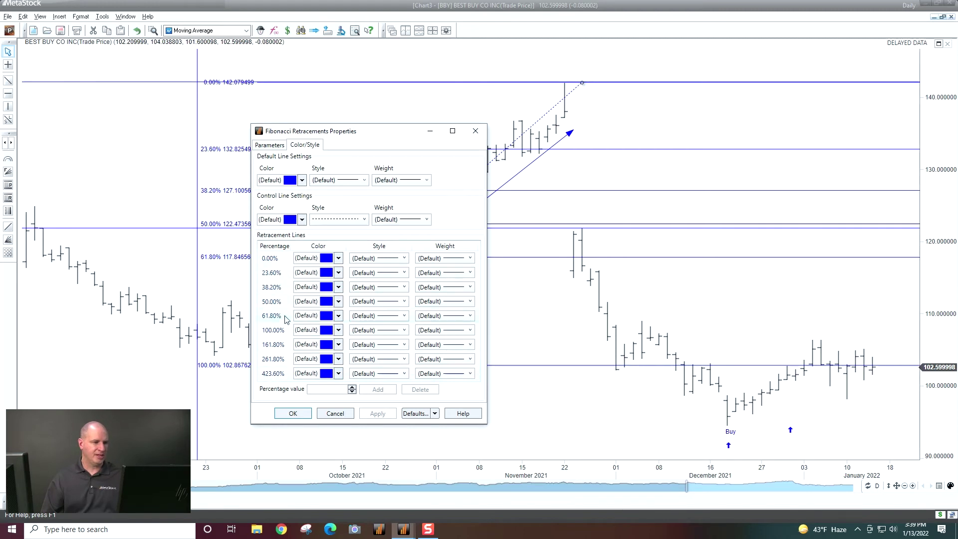
click(274, 145)
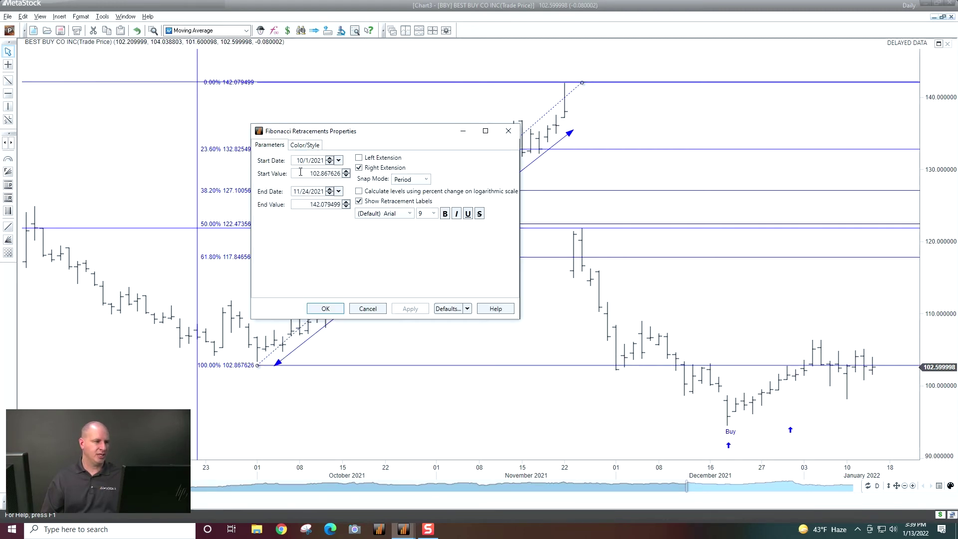
click(305, 146)
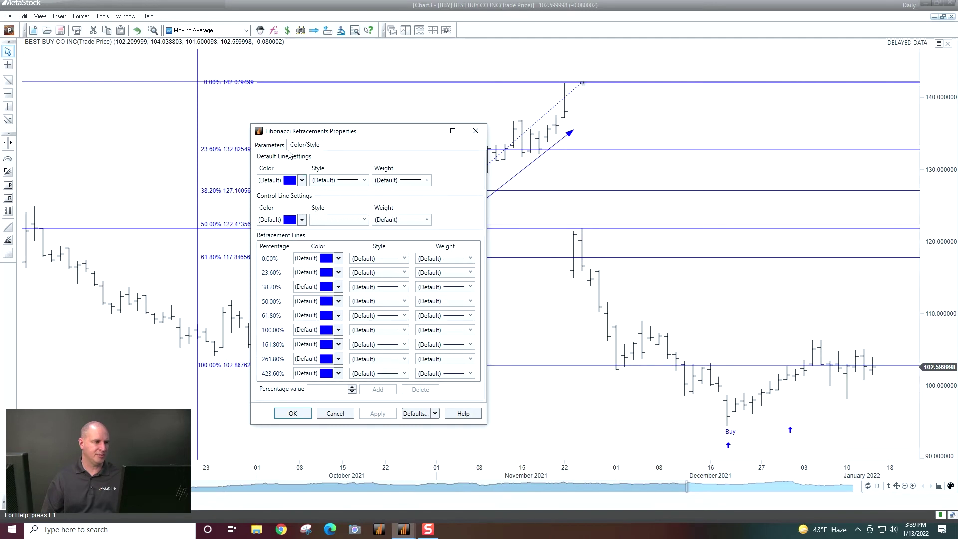
click(272, 145)
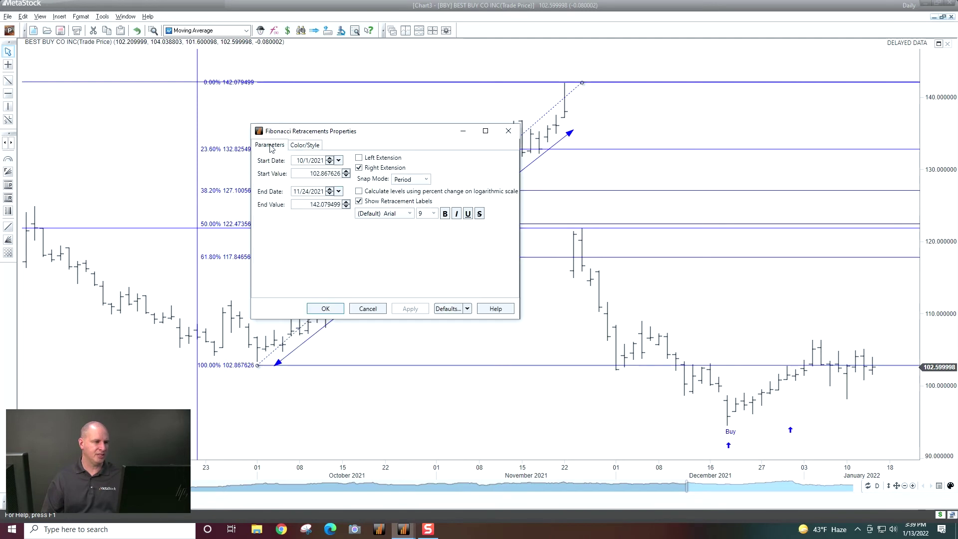
click(357, 201)
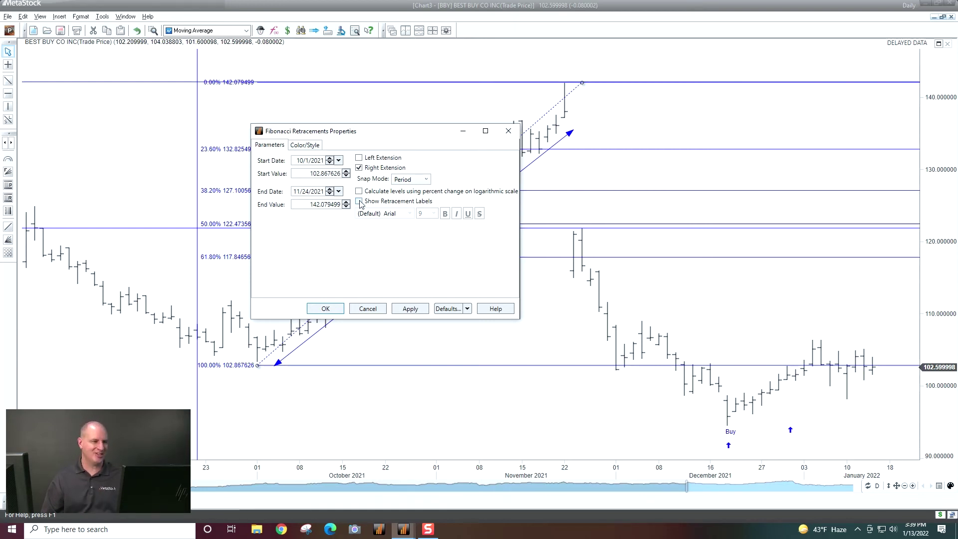
click(359, 202)
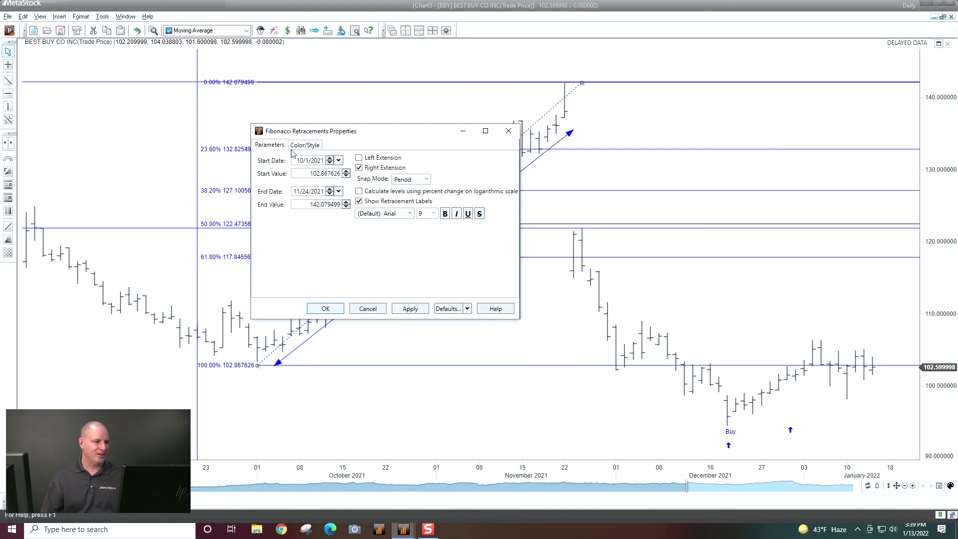
click(309, 145)
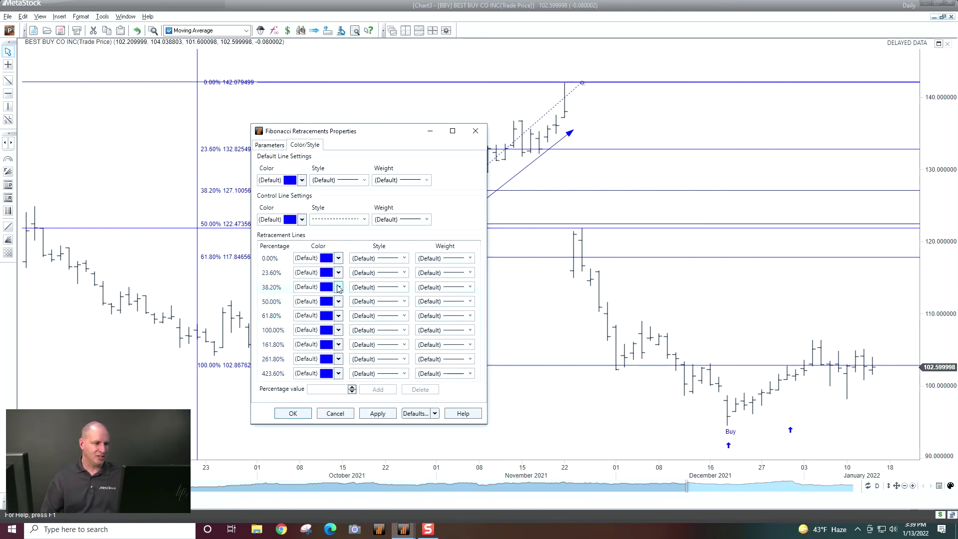
Step: Make the 38.20% retracement level red and apply it
click(338, 288)
click(338, 289)
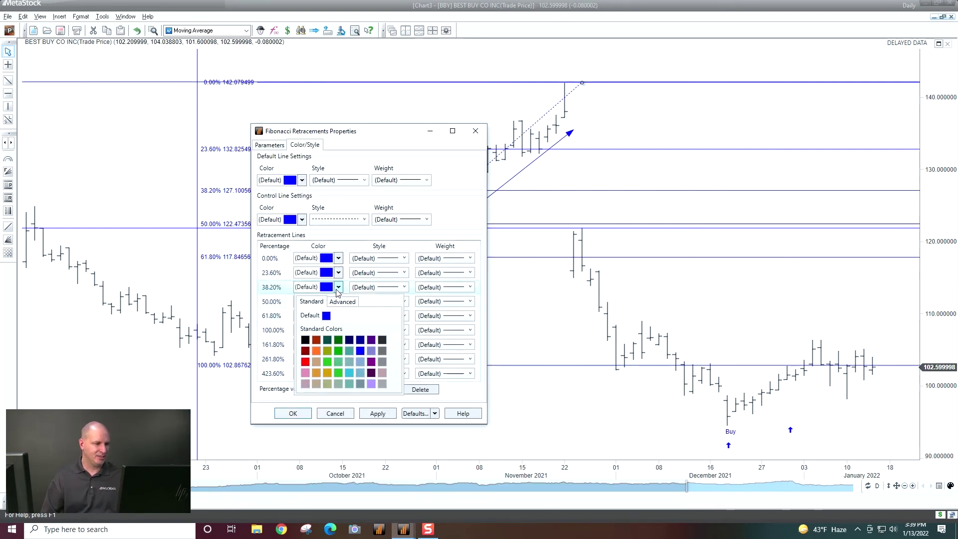
click(306, 362)
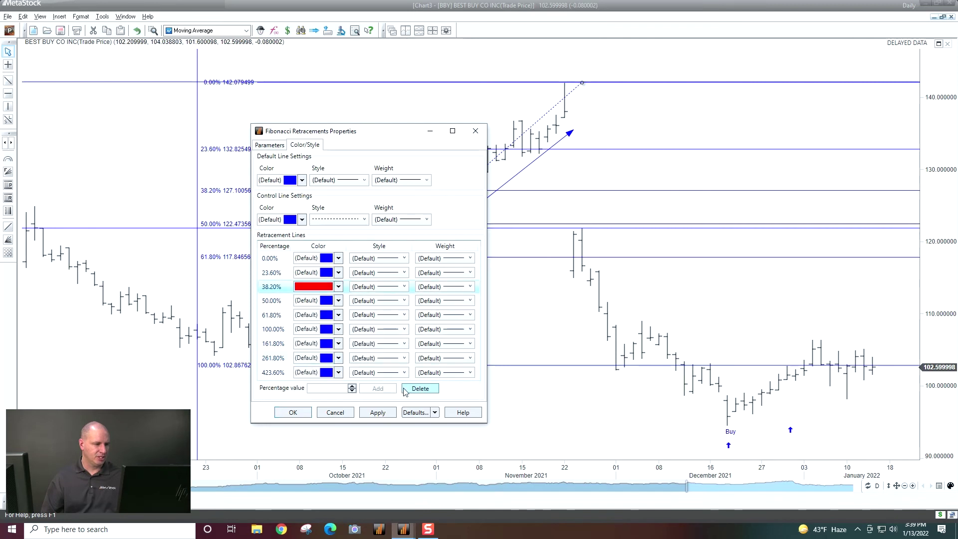
click(379, 414)
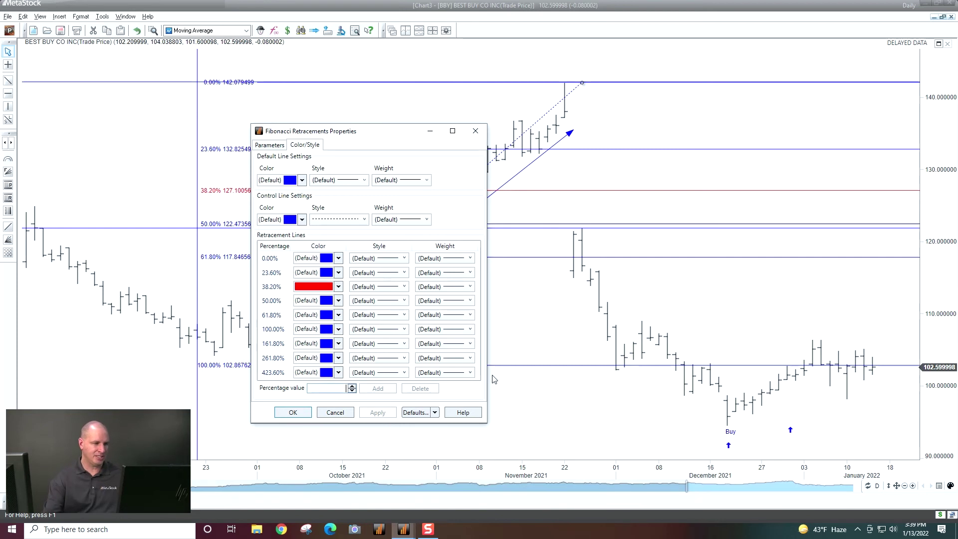
Step: Add a new 75% retracement level coloured orange and apply it to the chart
text(75)
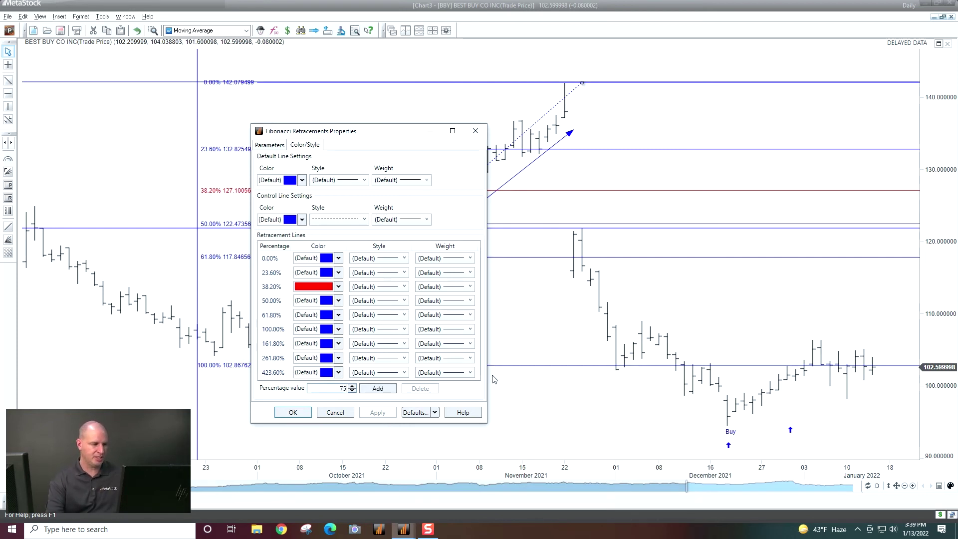
click(377, 389)
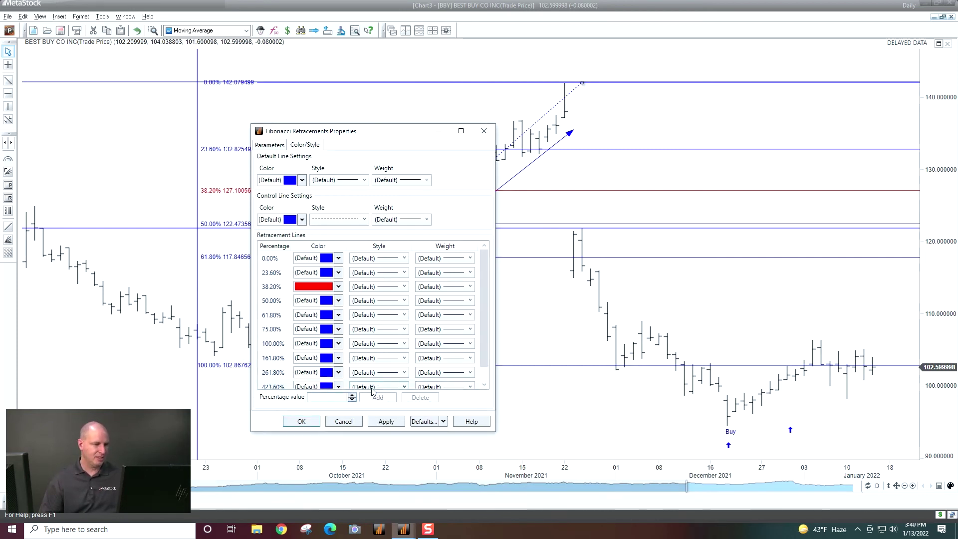
click(338, 329)
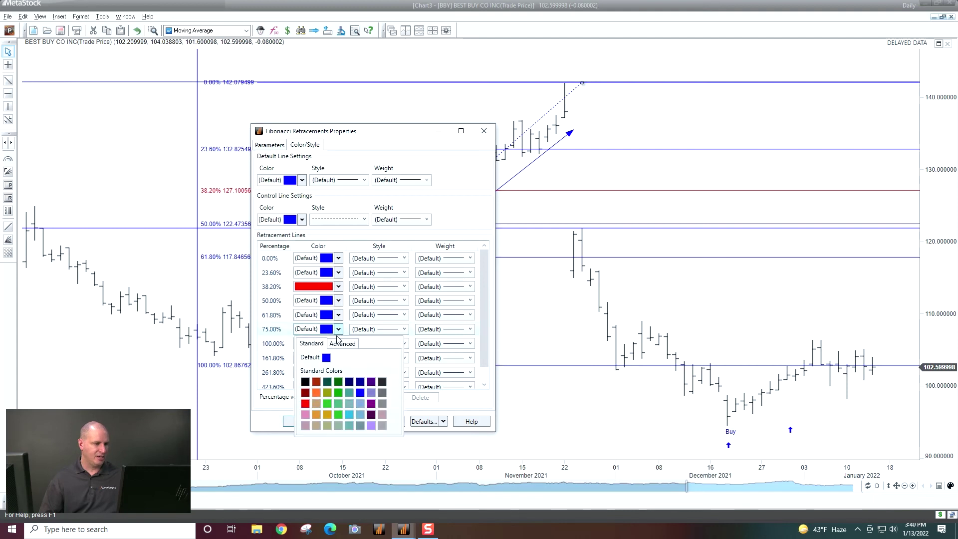
click(317, 397)
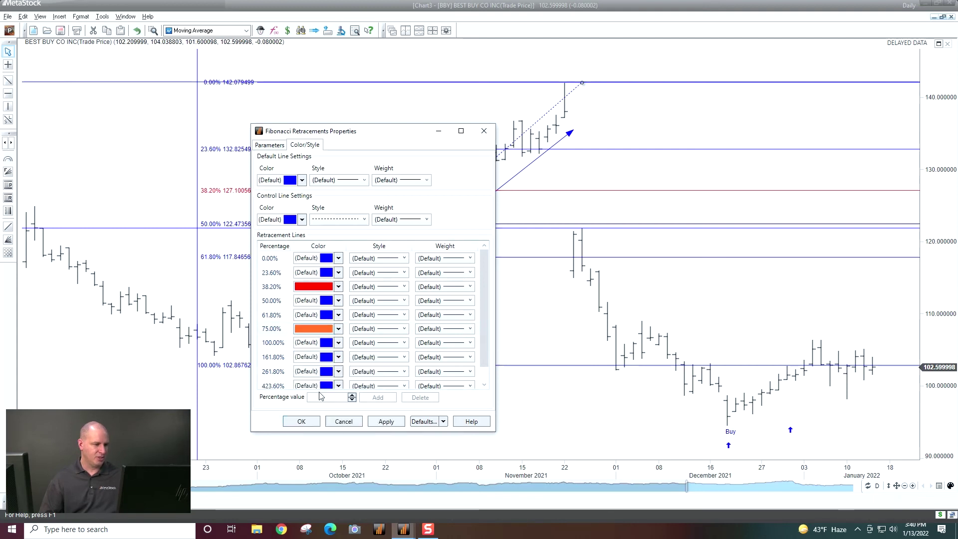
click(386, 423)
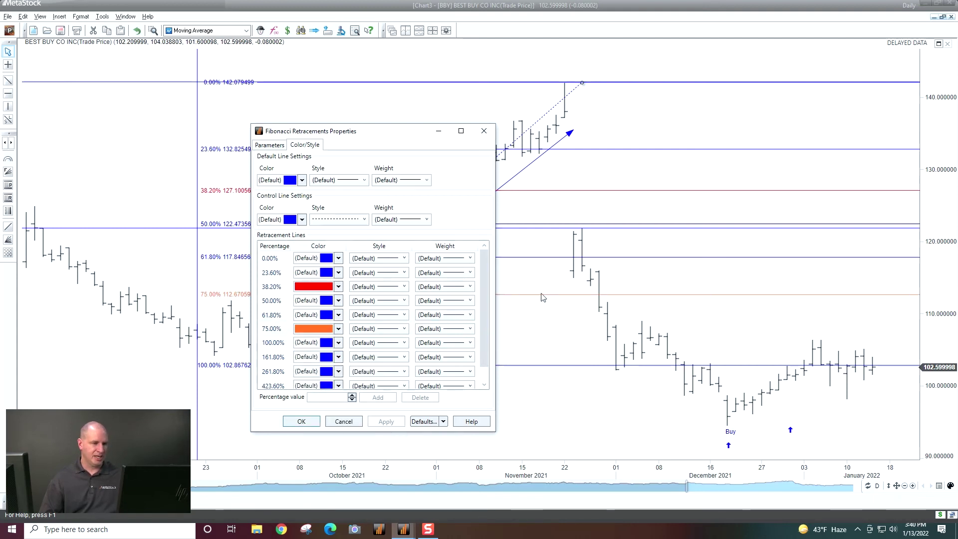
drag(485, 317, 485, 372)
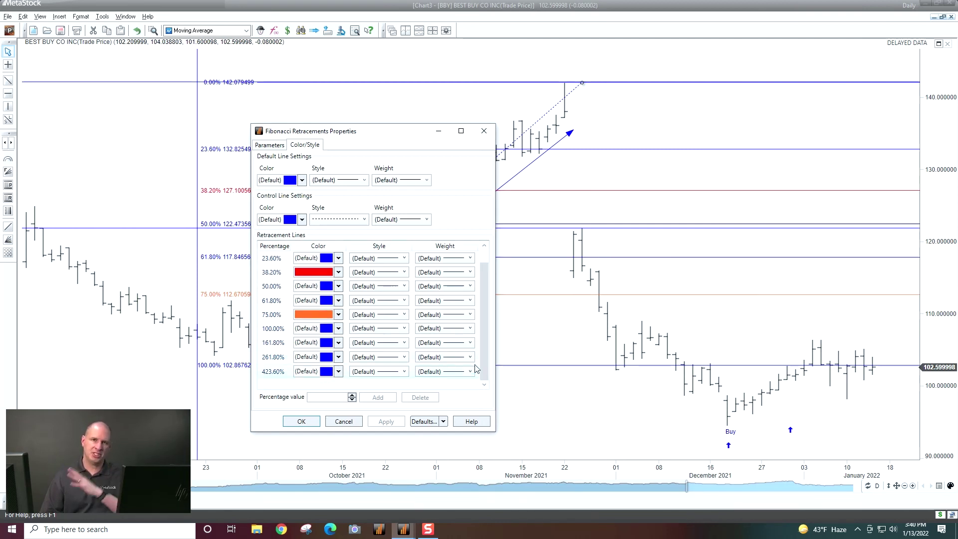
Step: Dismiss the Defaults options unchanged, return to Parameters, and confirm the retracement settings with OK
click(443, 422)
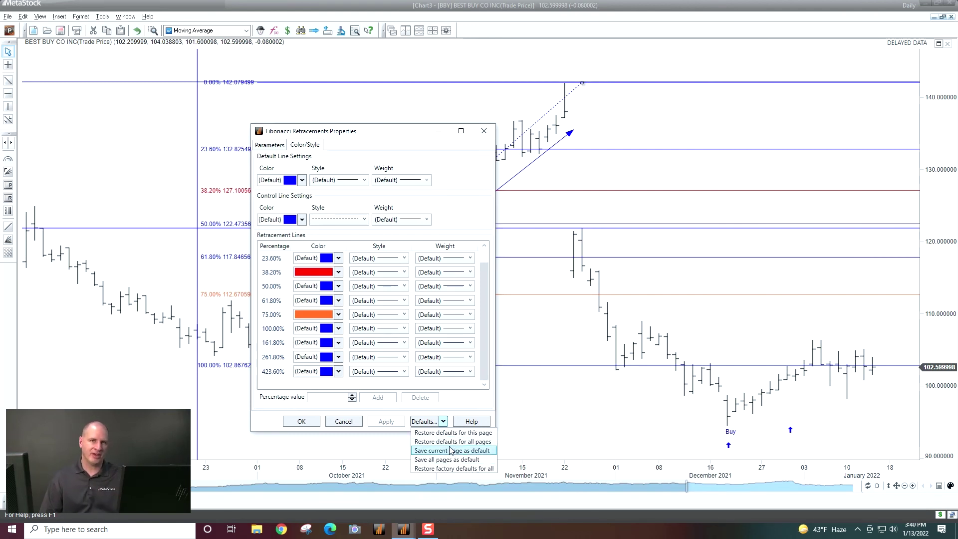
click(473, 400)
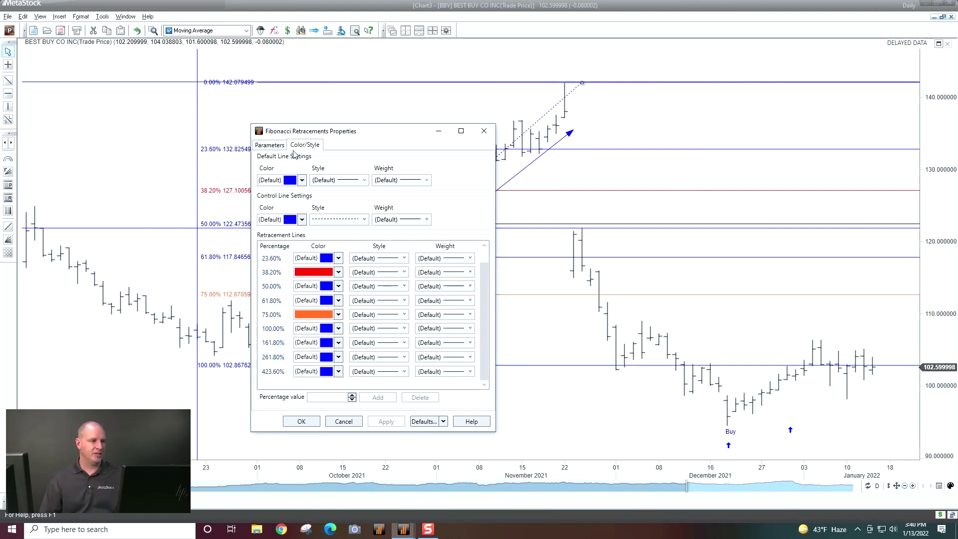
click(272, 145)
click(333, 311)
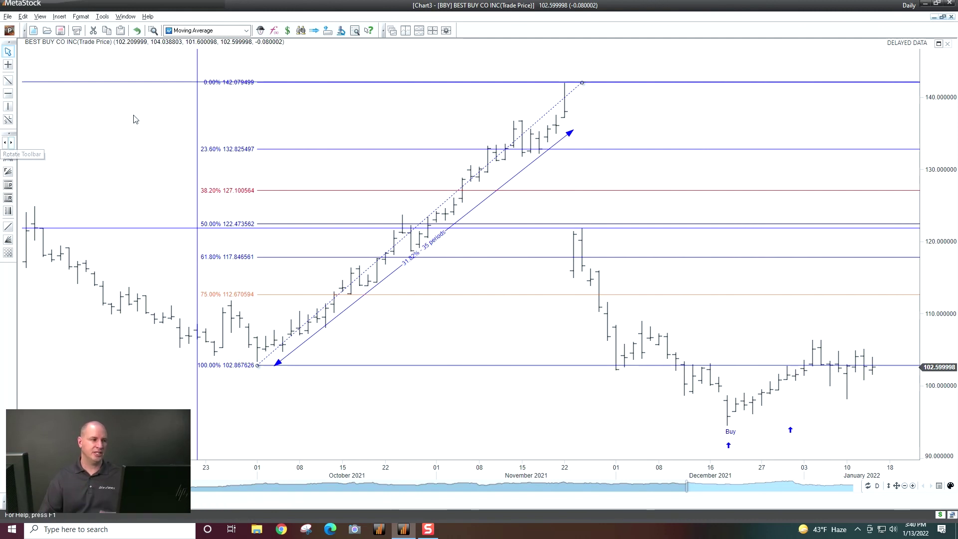
mouse_move(275, 151)
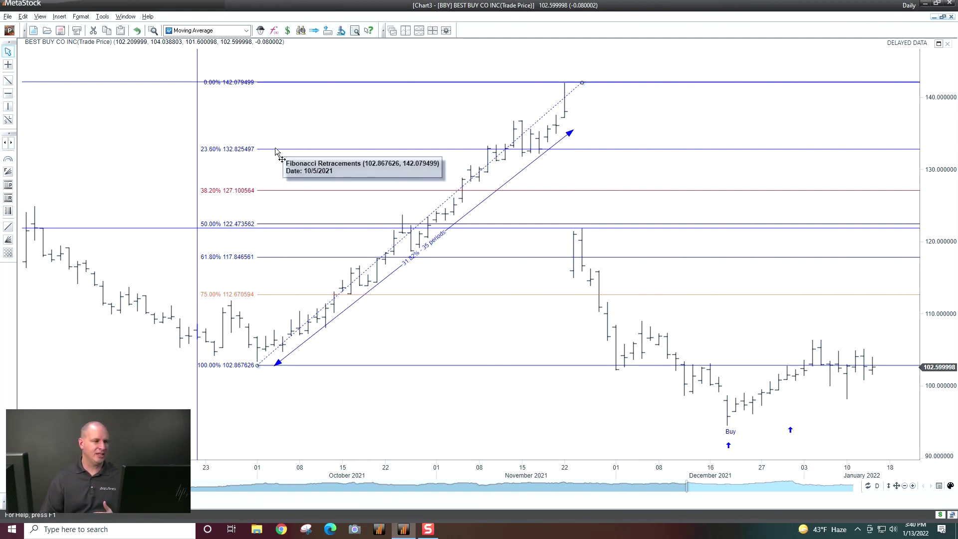
right_click(275, 149)
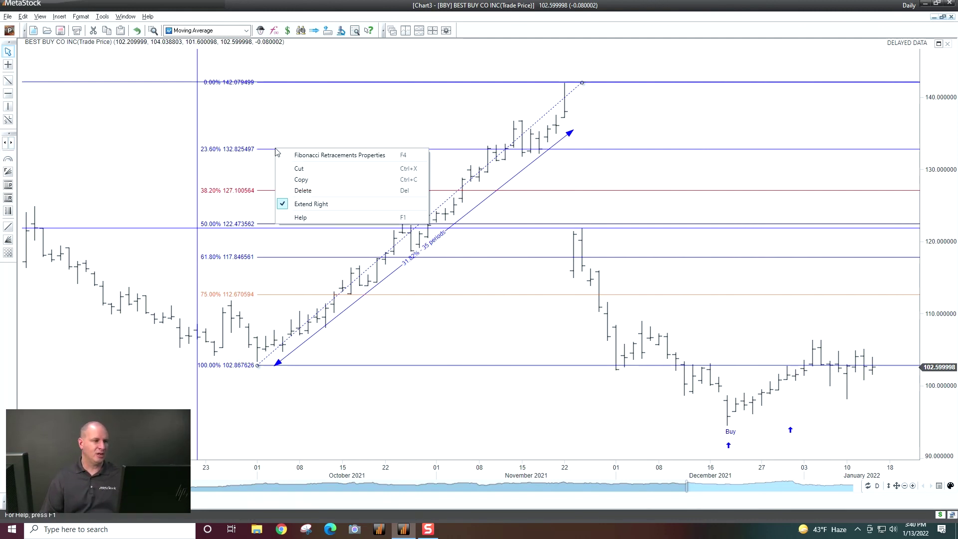
click(302, 218)
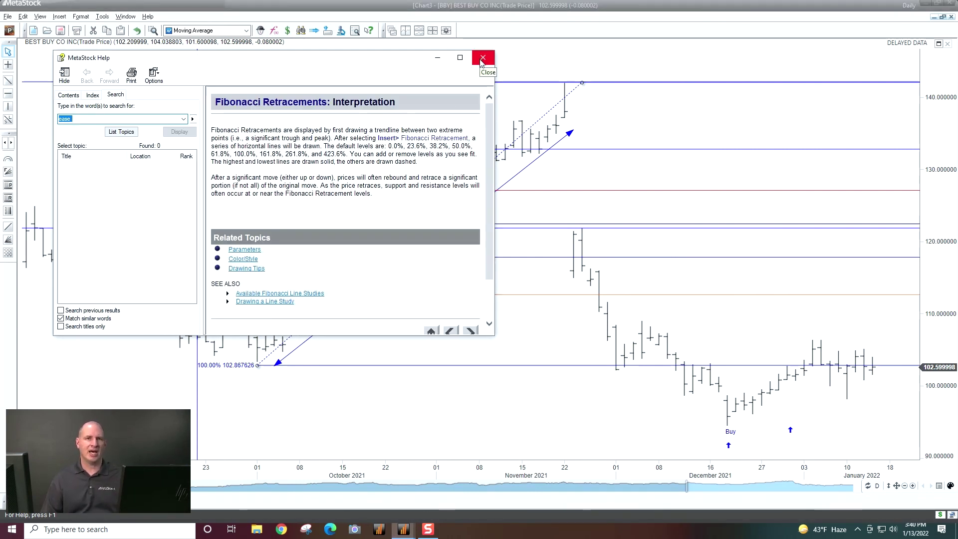
click(482, 59)
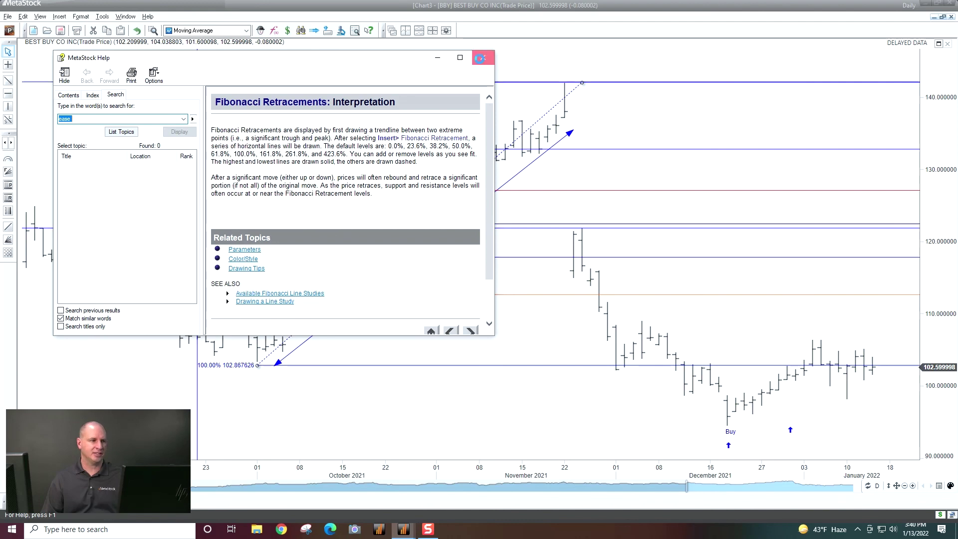